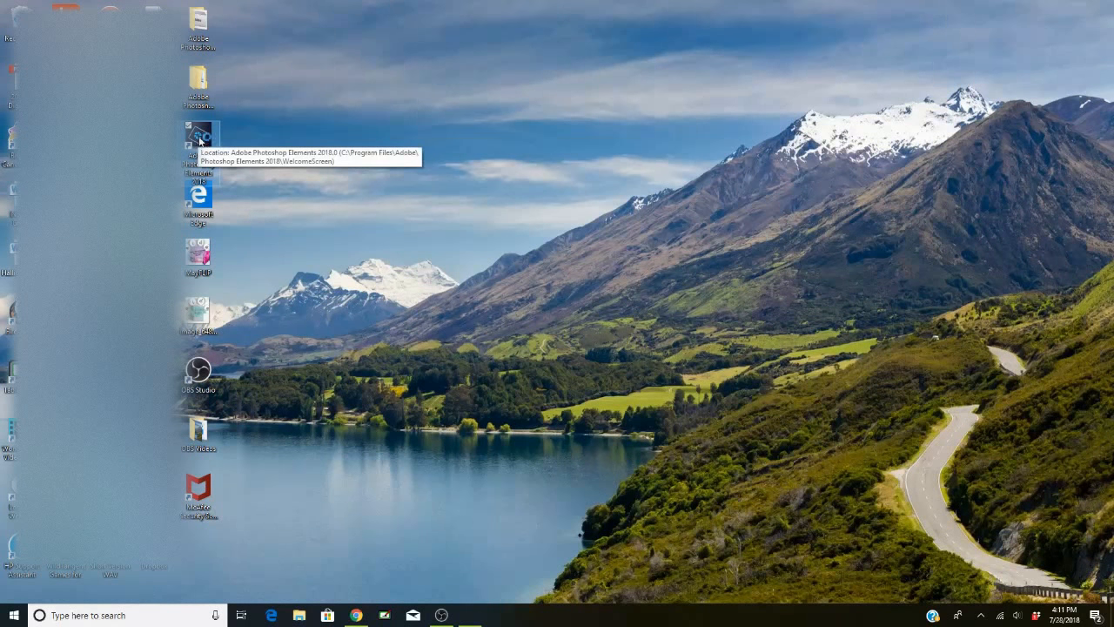
# - Launch Adobe Photoshop Elements and create a blank document named Date Headers with the U.S. Paper type at Letter size
pyautogui.doubleClick(198, 138)
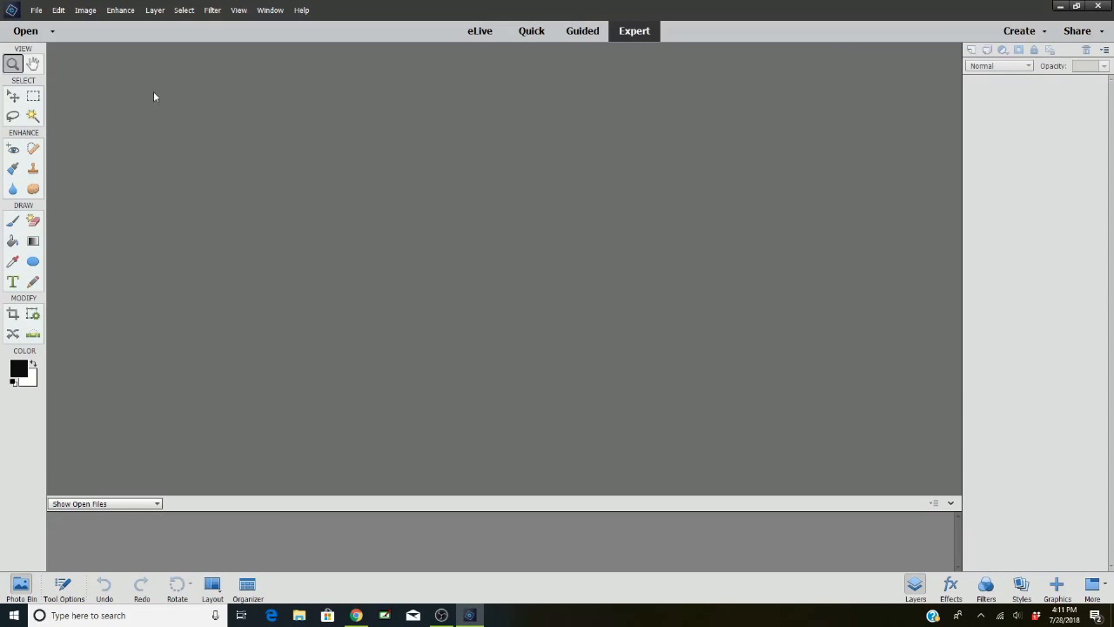
pyautogui.click(37, 10)
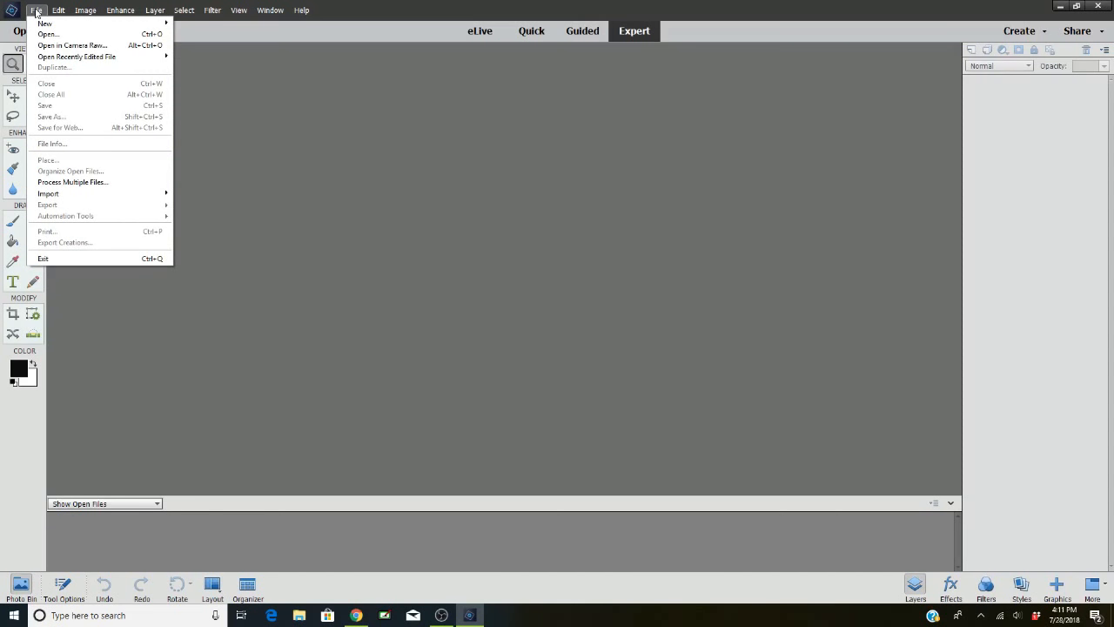
pyautogui.moveTo(48, 25)
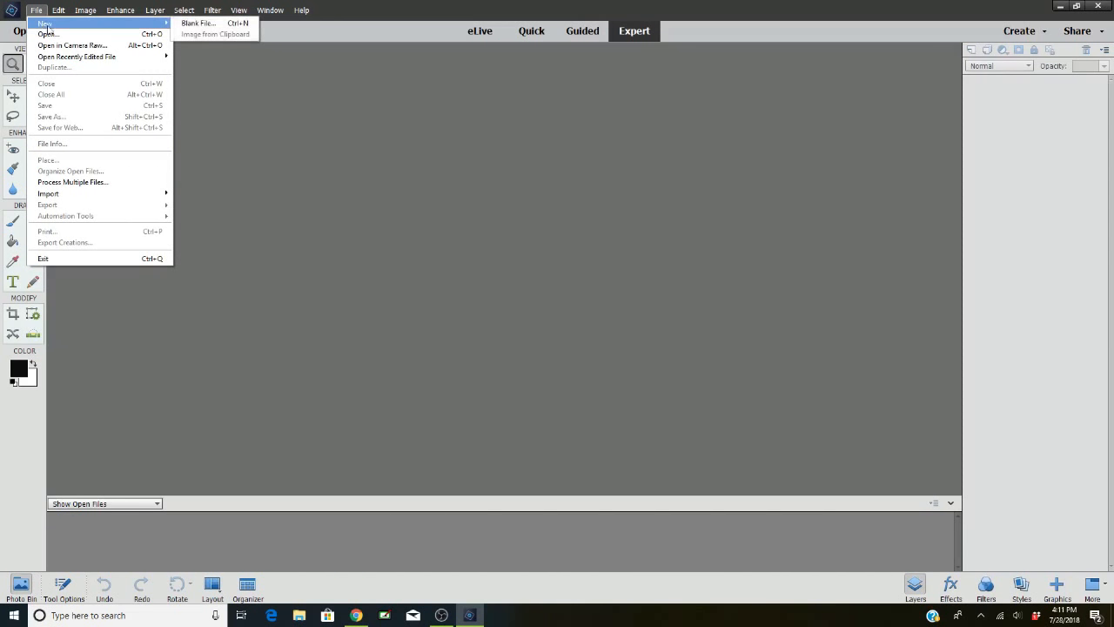
pyautogui.click(214, 26)
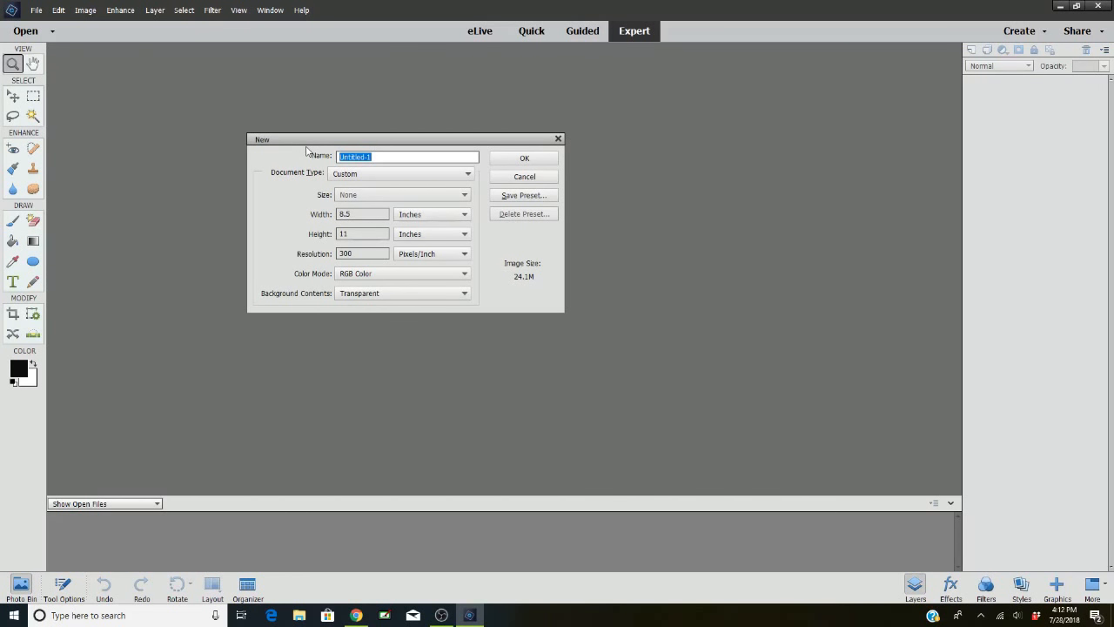
pyautogui.write('Date Headers')
pyautogui.click(435, 174)
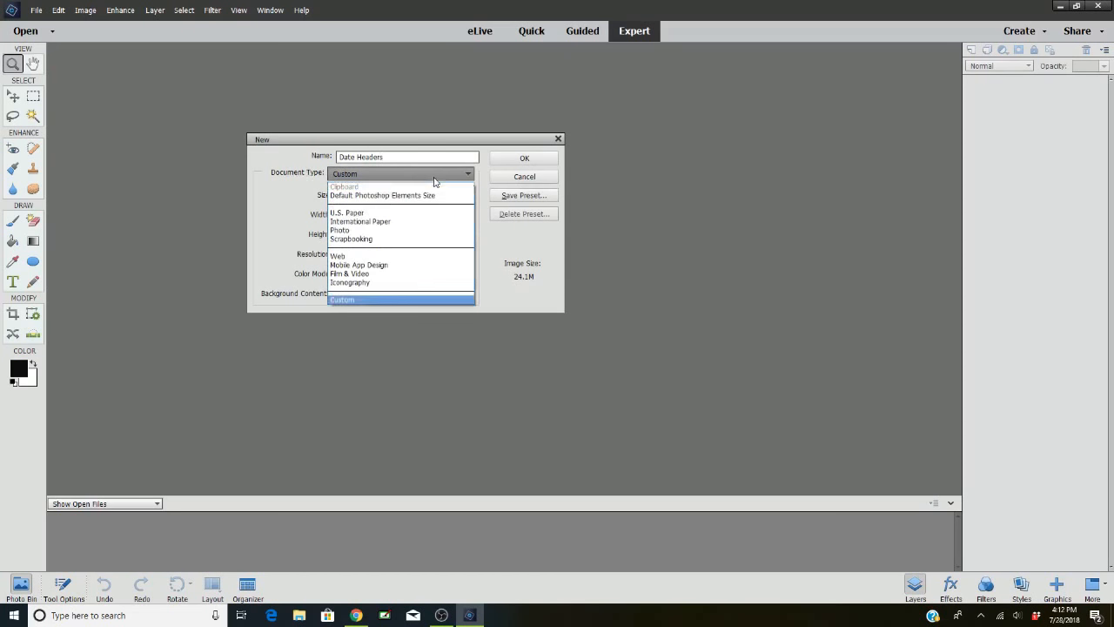
pyautogui.click(367, 215)
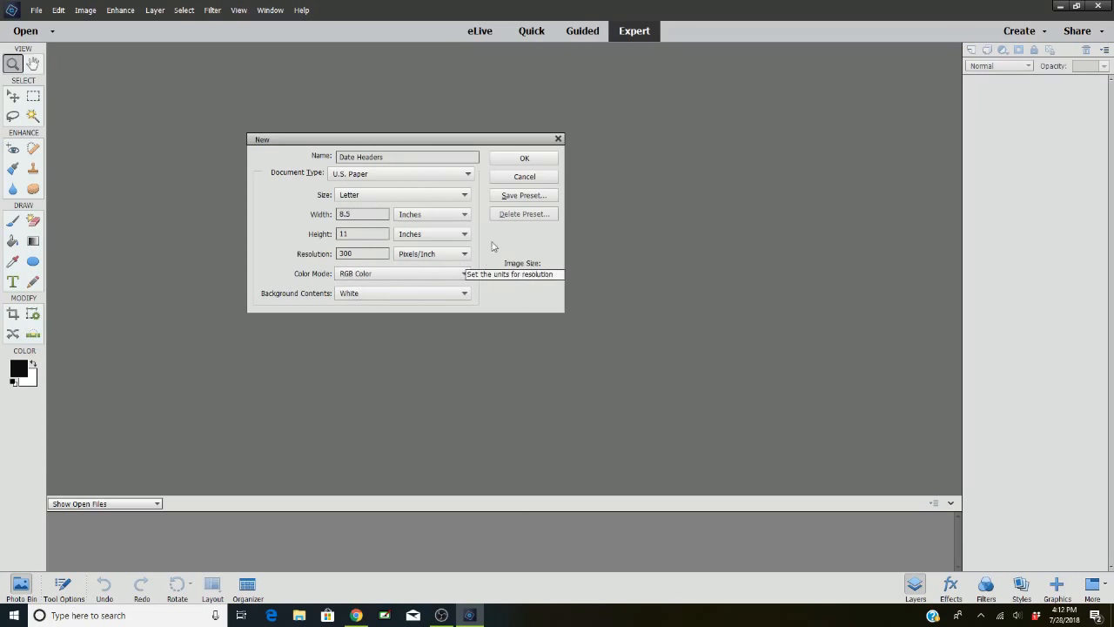
pyautogui.click(534, 163)
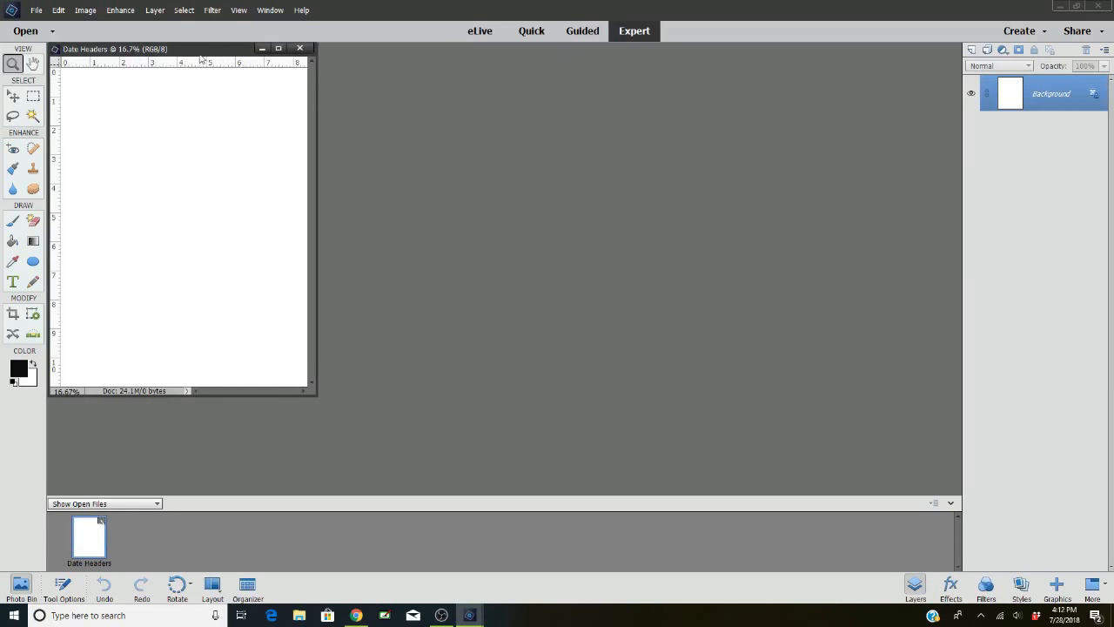
# - Dock the Date Headers document in the workspace and rotate the blank page 90° left
pyautogui.moveTo(209, 50); pyautogui.dragTo(357, 53)
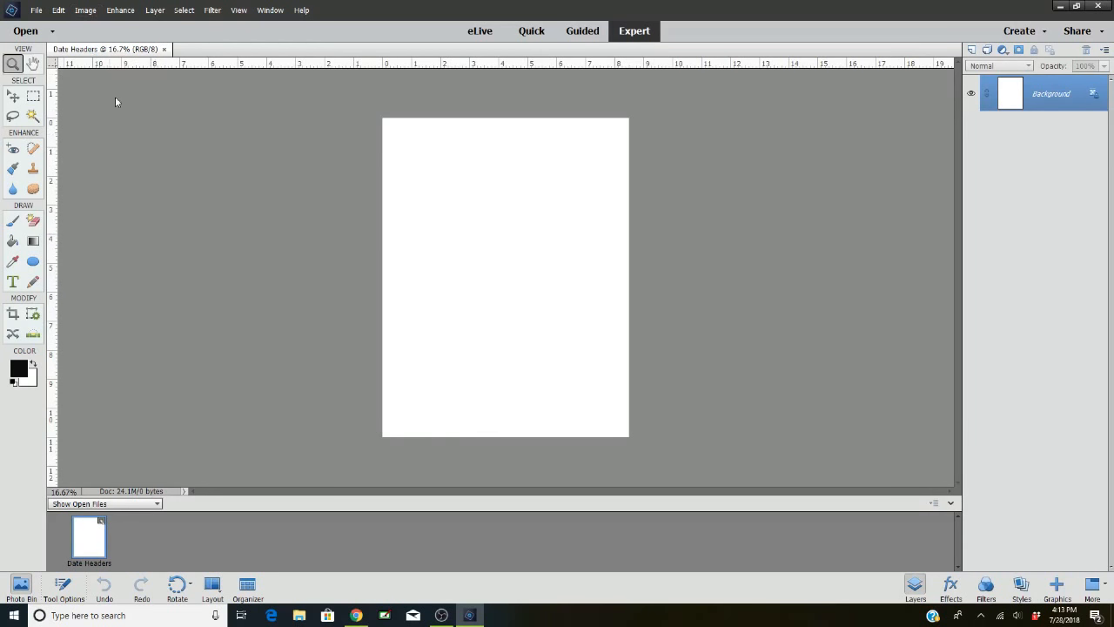
pyautogui.click(80, 12)
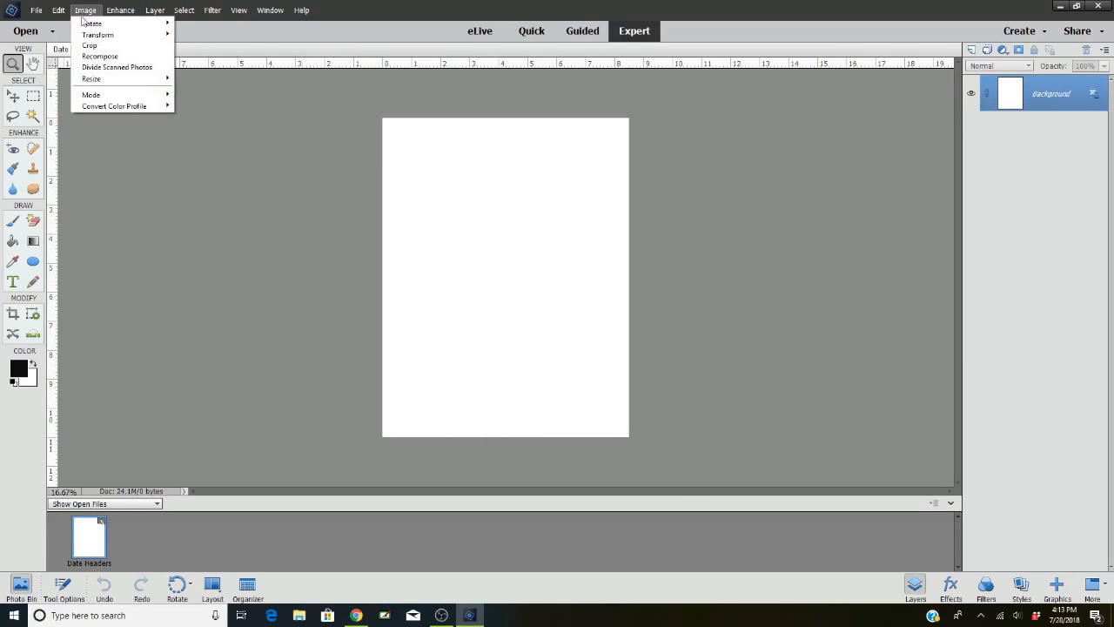
pyautogui.moveTo(84, 24)
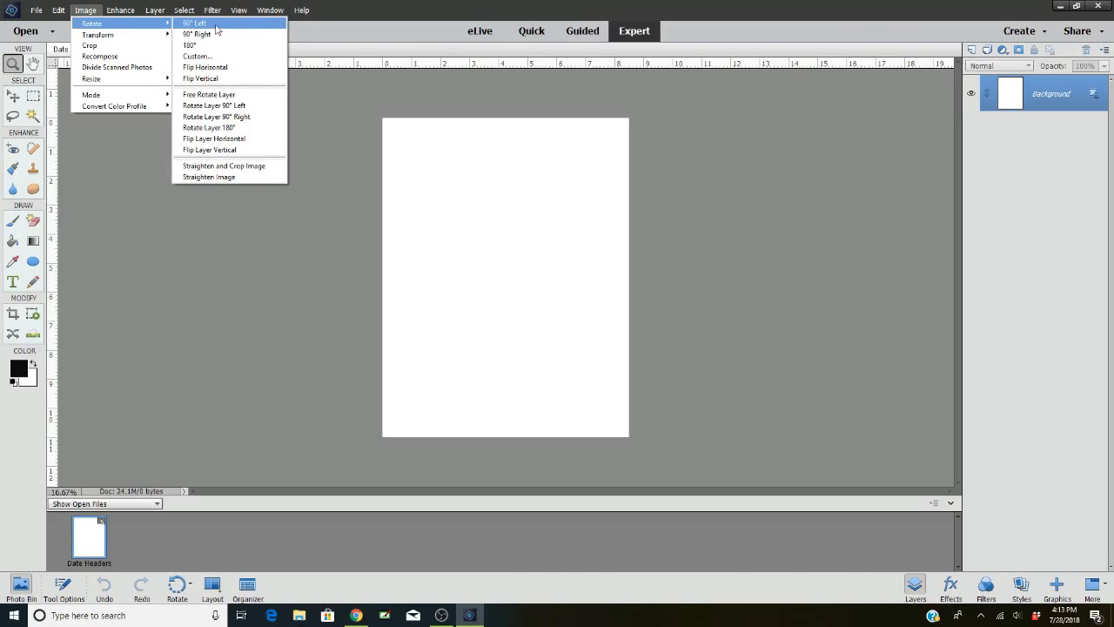
pyautogui.click(217, 26)
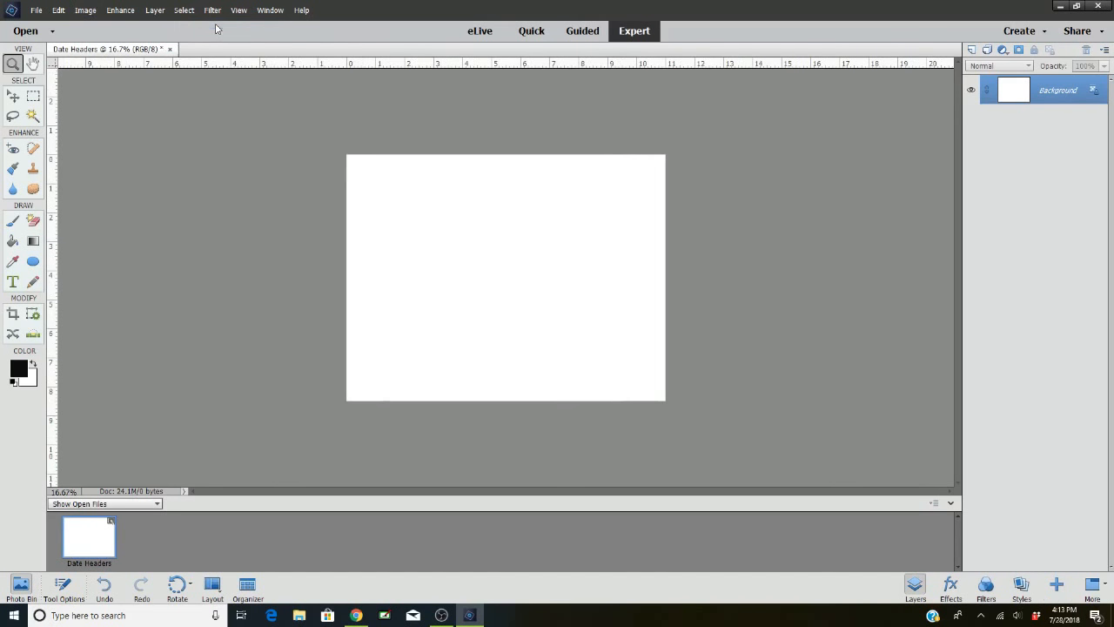
pyautogui.click(85, 10)
pyautogui.moveTo(168, 26)
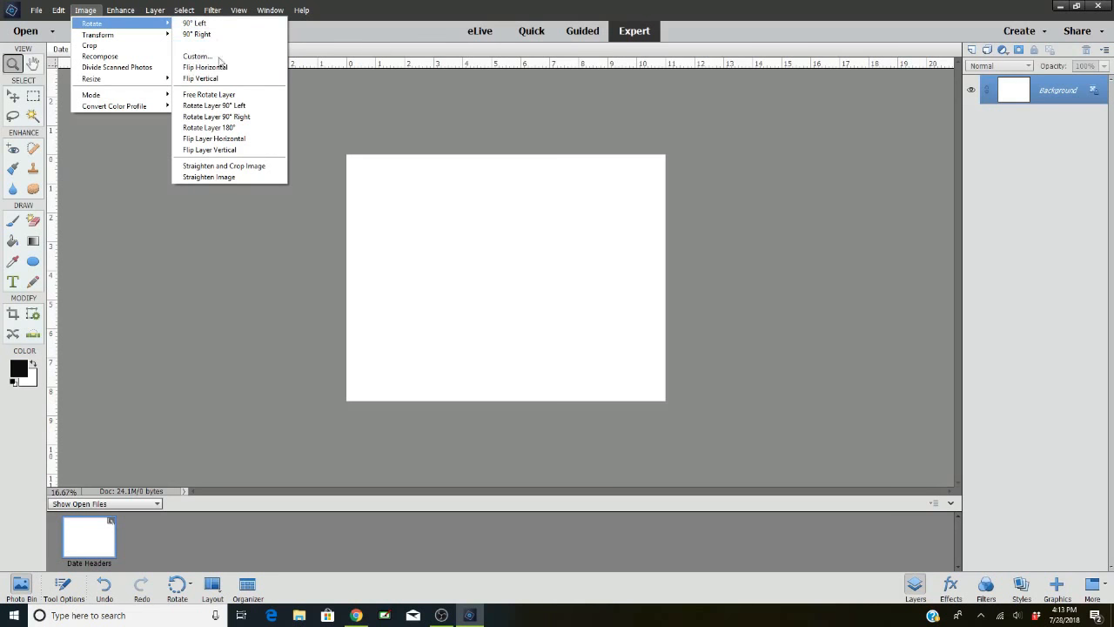
pyautogui.click(224, 71)
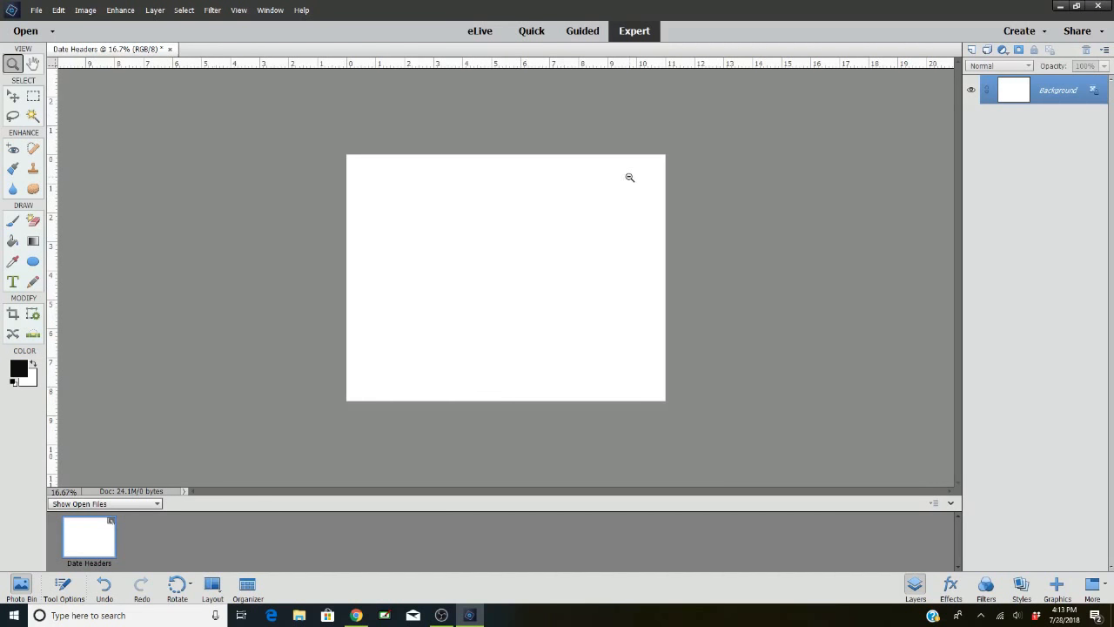
# - Open the StickerDatesJPEG image from the July2018DigitalExtras (1) folder and dock it beside the Date Headers document
pyautogui.click(38, 11)
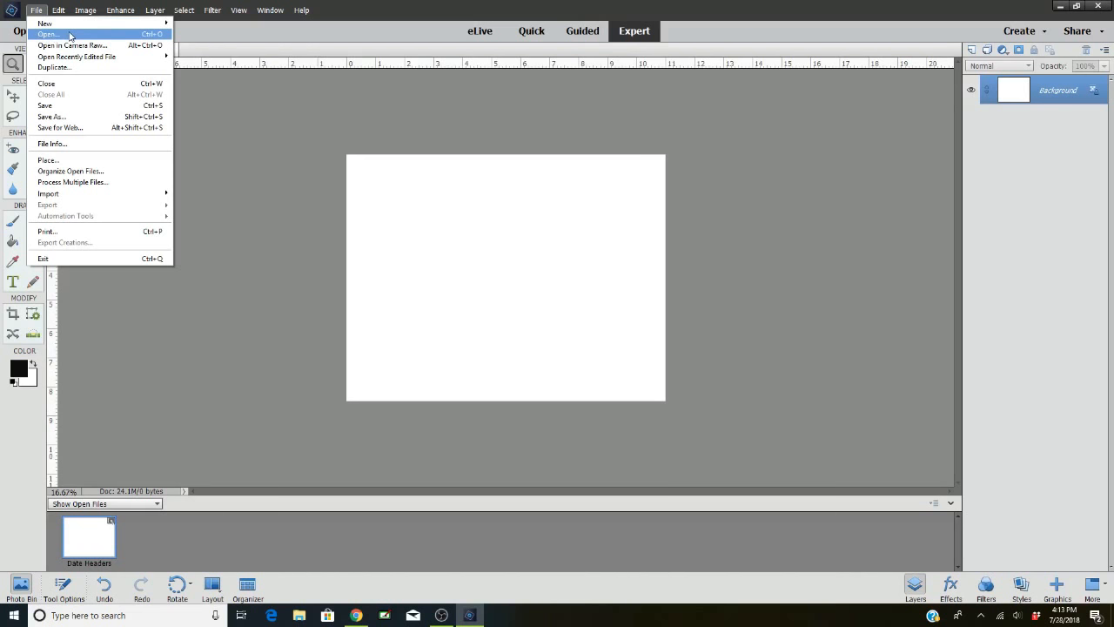
pyautogui.click(71, 36)
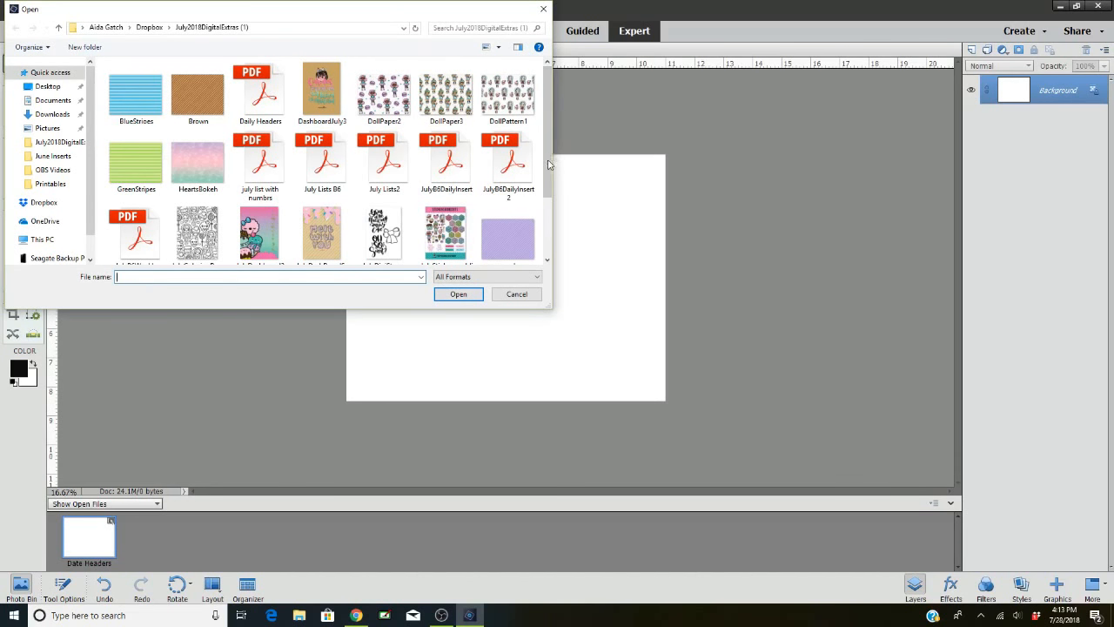
pyautogui.moveTo(547, 159); pyautogui.dragTo(544, 217)
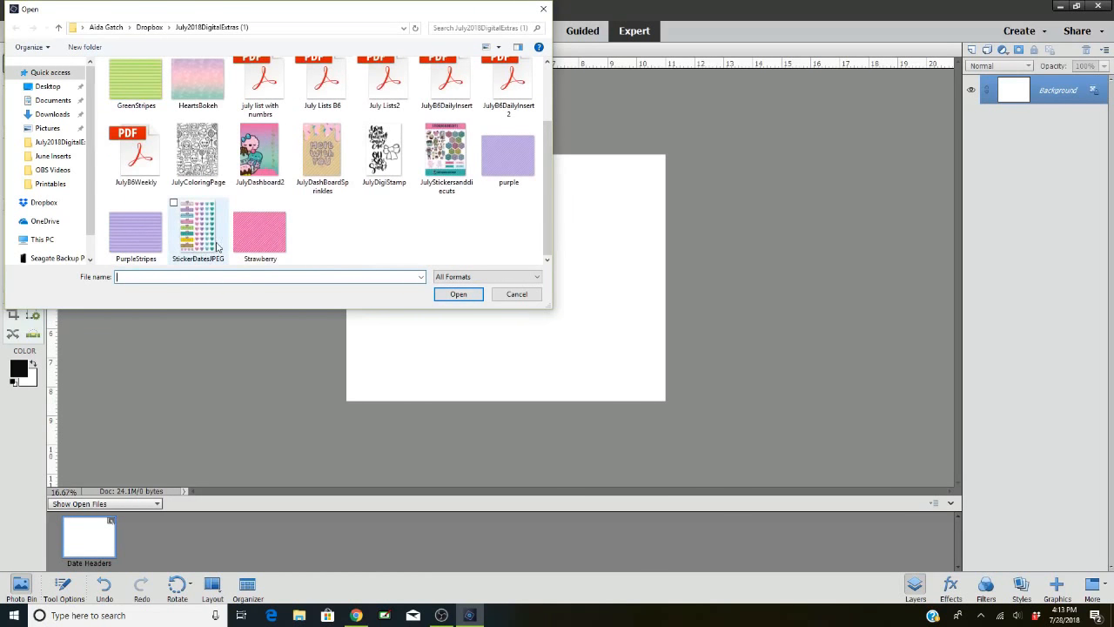
pyautogui.click(174, 205)
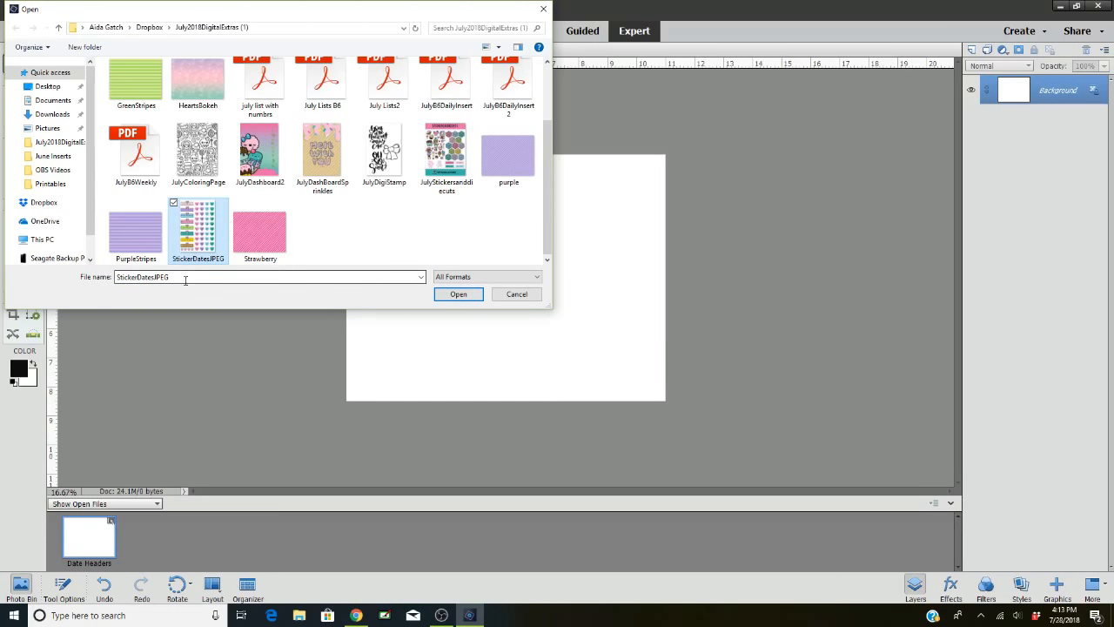
pyautogui.click(456, 295)
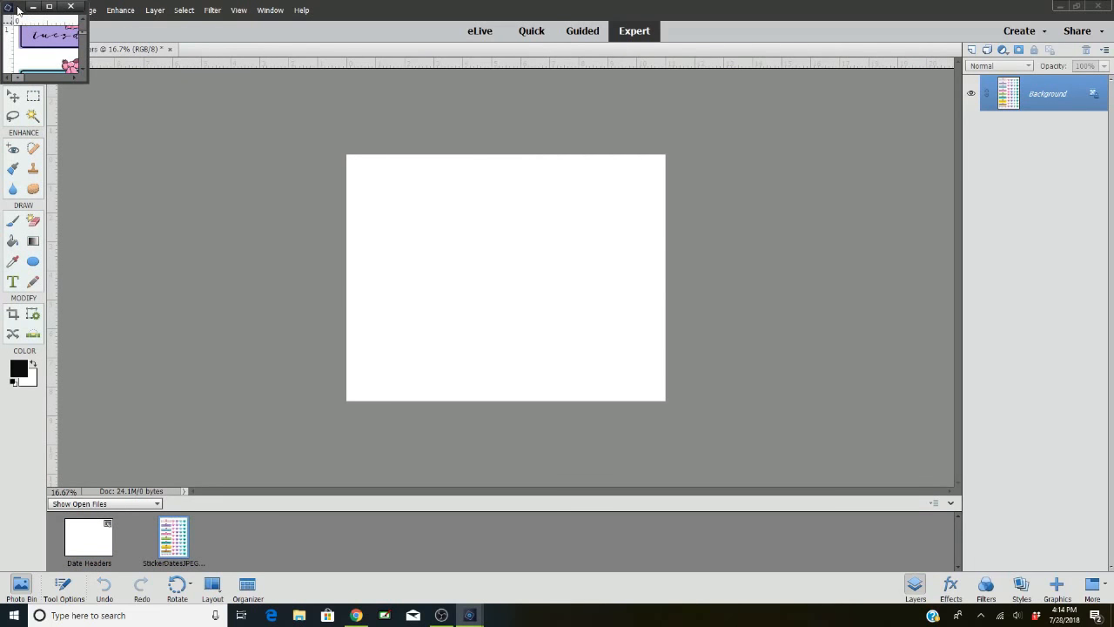
pyautogui.moveTo(21, 11); pyautogui.dragTo(211, 56)
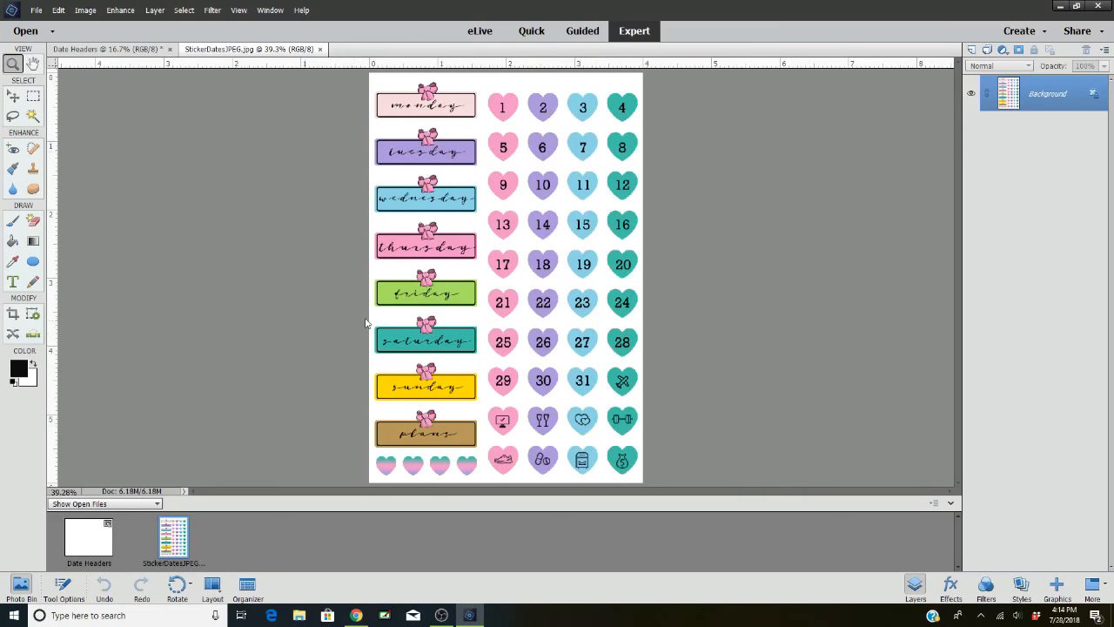
pyautogui.click(92, 51)
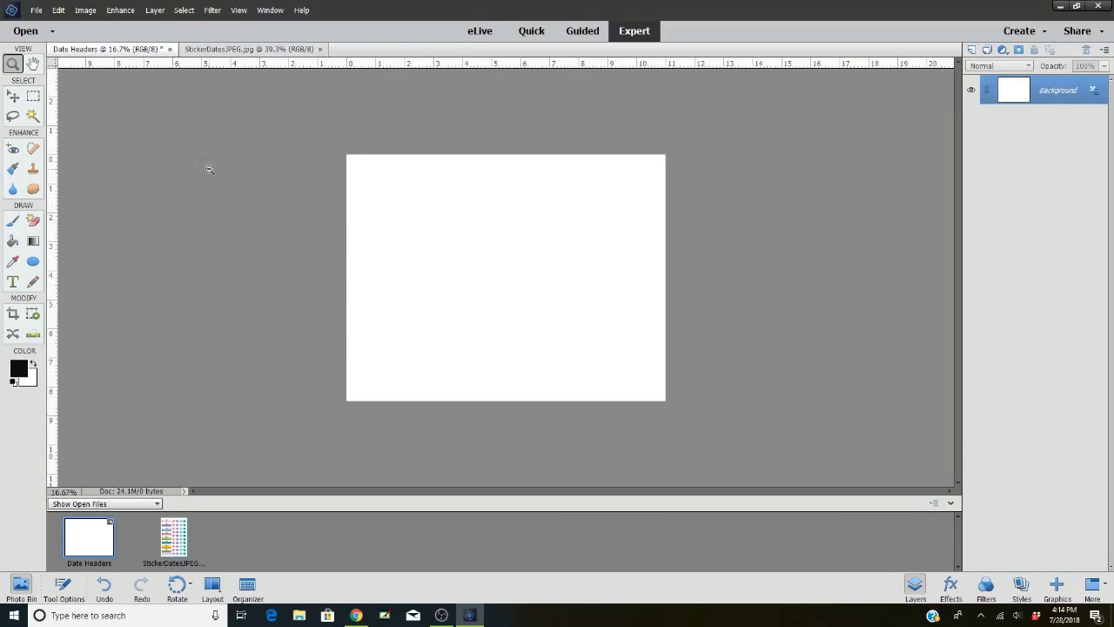
pyautogui.click(250, 50)
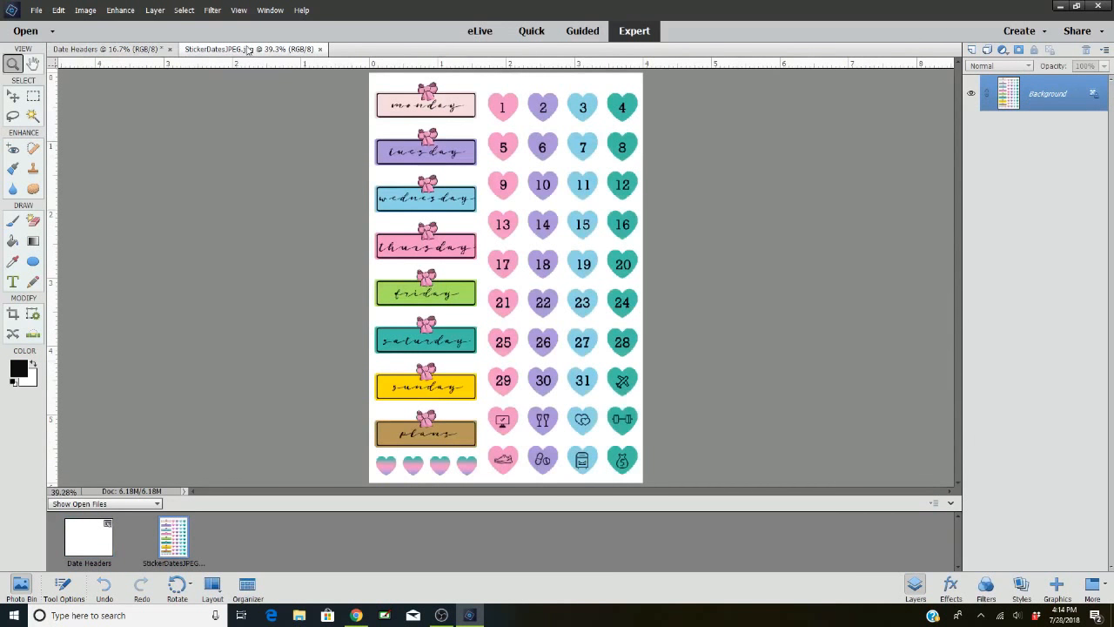
pyautogui.click(126, 50)
pyautogui.click(213, 51)
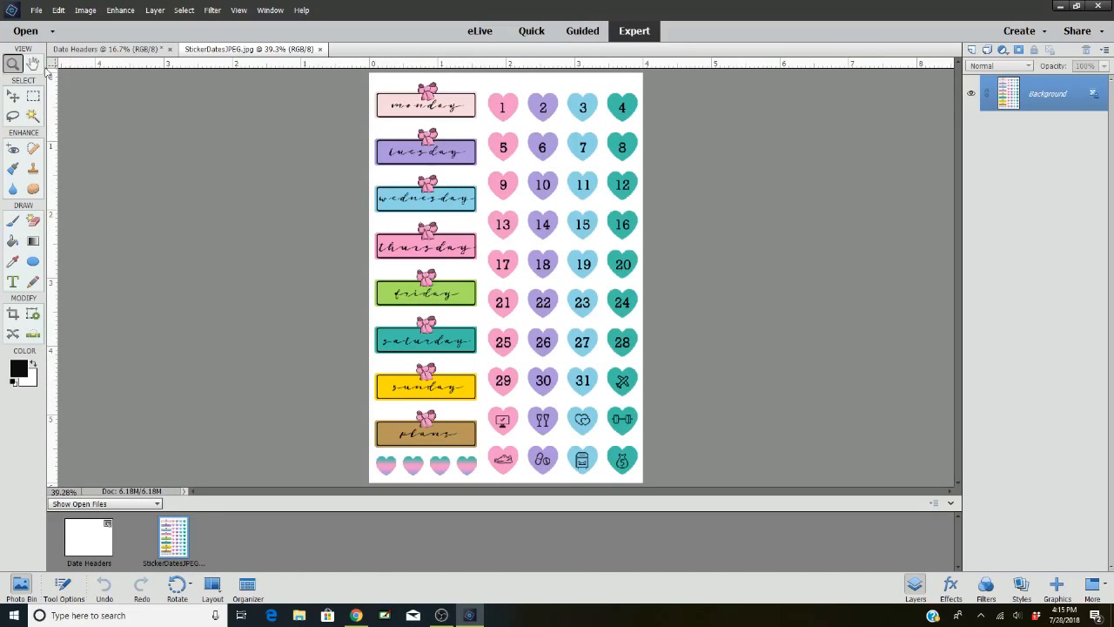
# - Select the column of header stickers from monday down to plans on the sticker sheet with the Lasso tool
pyautogui.click(13, 119)
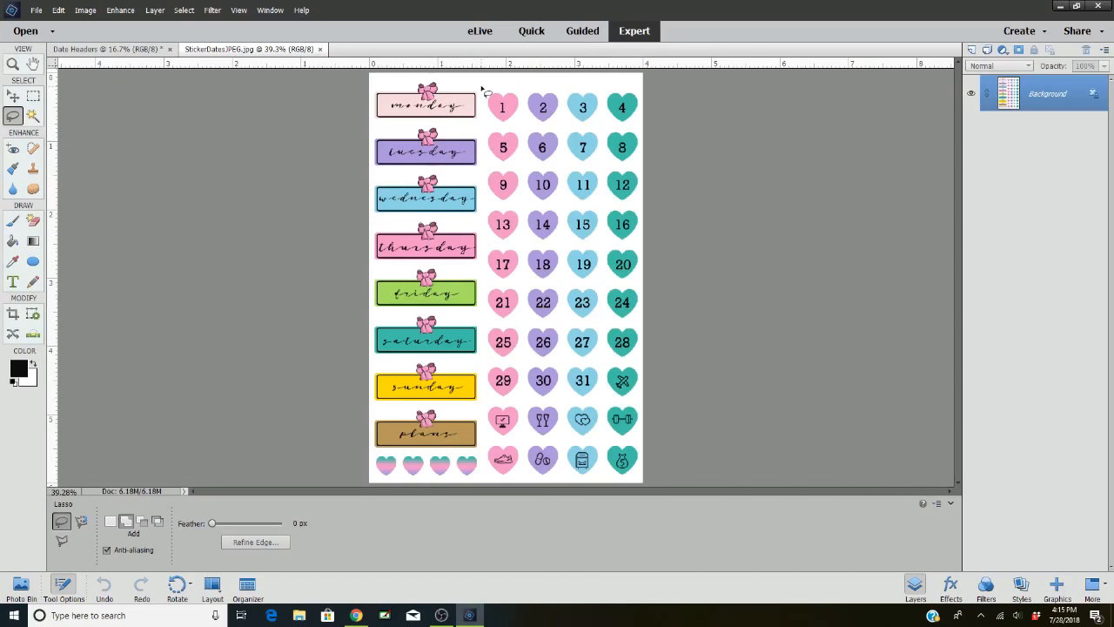
pyautogui.moveTo(480, 88)
pyautogui.mouseDown()
pyautogui.moveTo(378, 73)
pyautogui.moveTo(364, 87)
pyautogui.moveTo(372, 237)
pyautogui.moveTo(354, 429)
pyautogui.mouseUp()
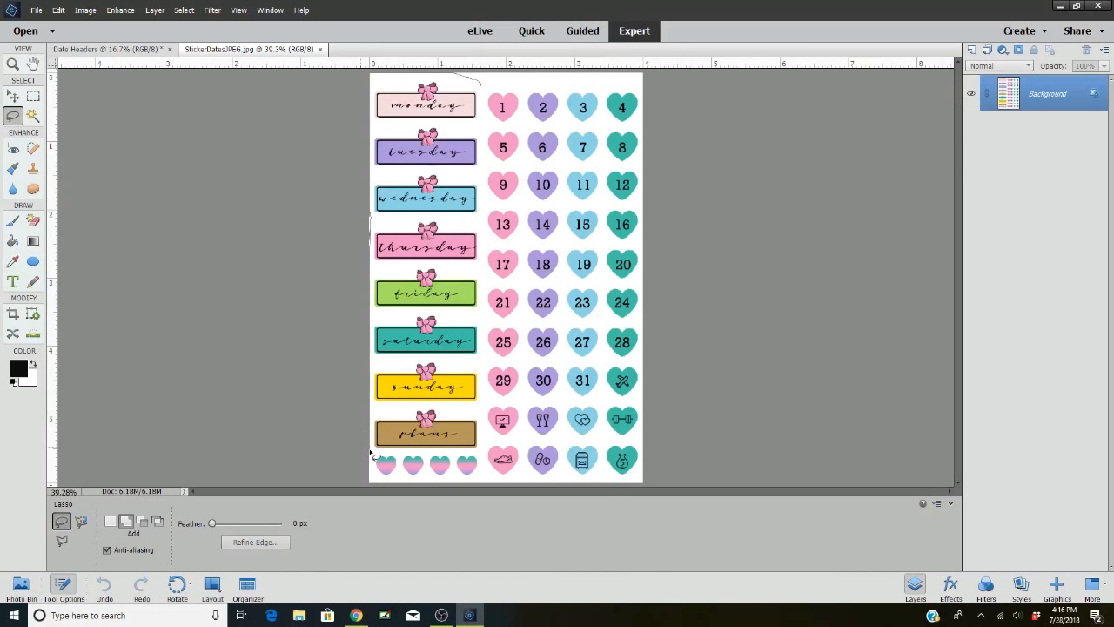
pyautogui.moveTo(372, 454)
pyautogui.mouseDown()
pyautogui.moveTo(469, 459)
pyautogui.moveTo(489, 441)
pyautogui.moveTo(484, 106)
pyautogui.mouseUp()
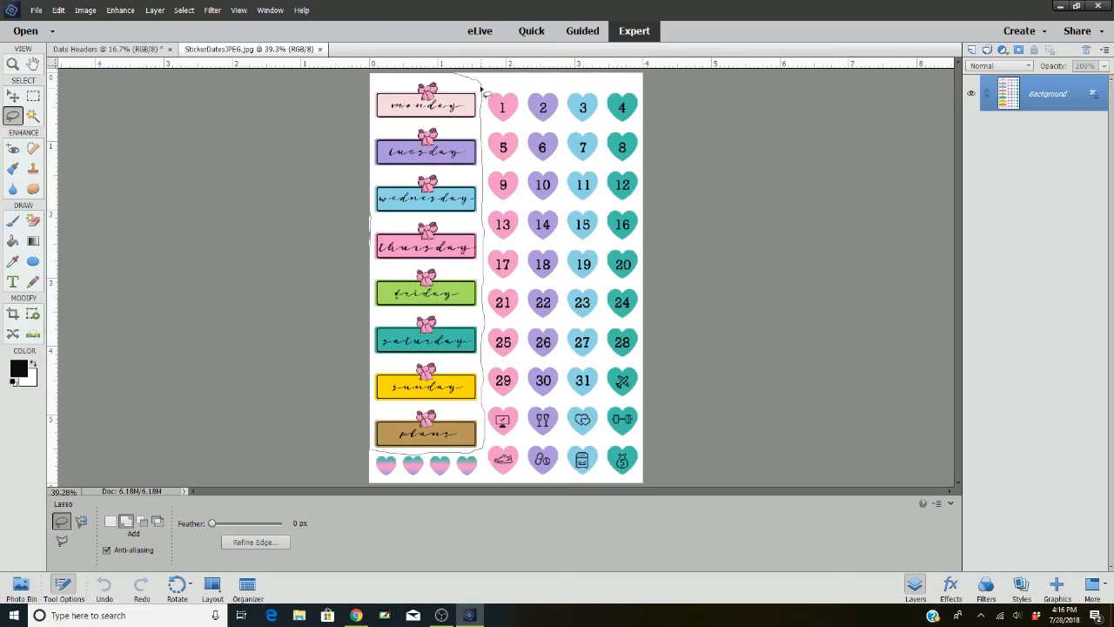
pyautogui.moveTo(486, 90); pyautogui.dragTo(492, 93)
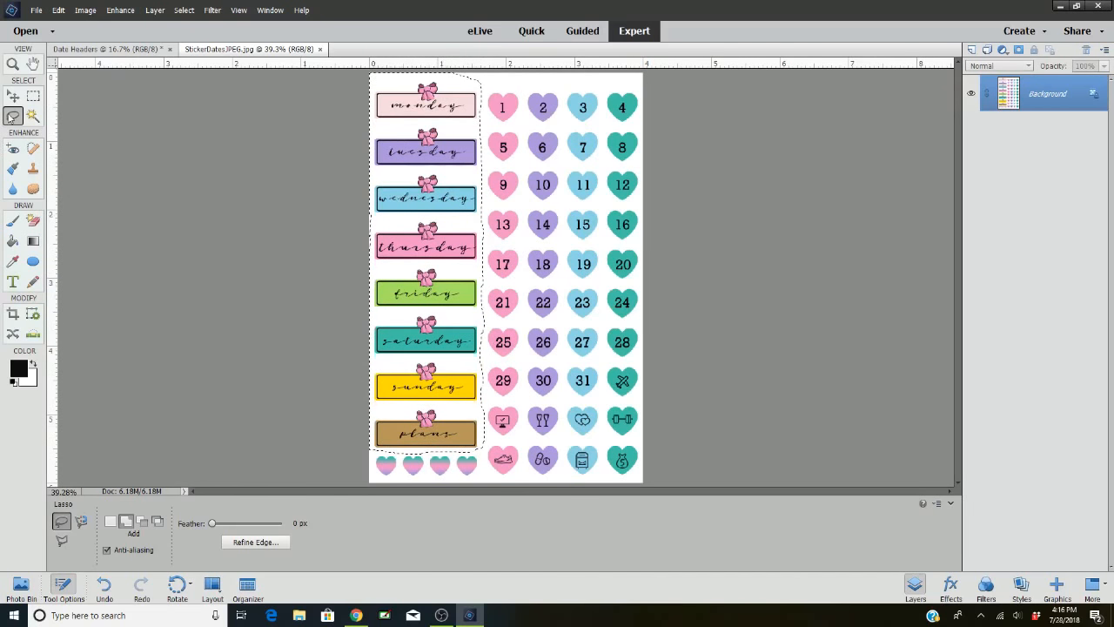
# - Move the selected header stickers from the sticker sheet into the Date Headers document with the Move tool
pyautogui.click(12, 99)
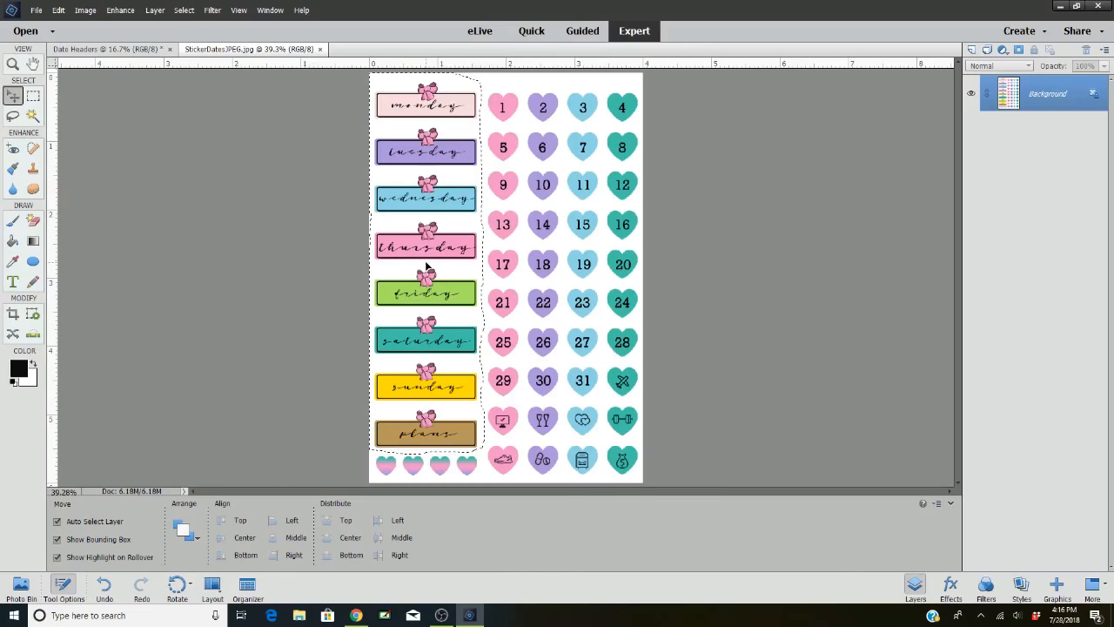
pyautogui.moveTo(440, 270)
pyautogui.mouseDown()
pyautogui.moveTo(570, 274)
pyautogui.moveTo(427, 268)
pyautogui.mouseUp()
pyautogui.click(23, 590)
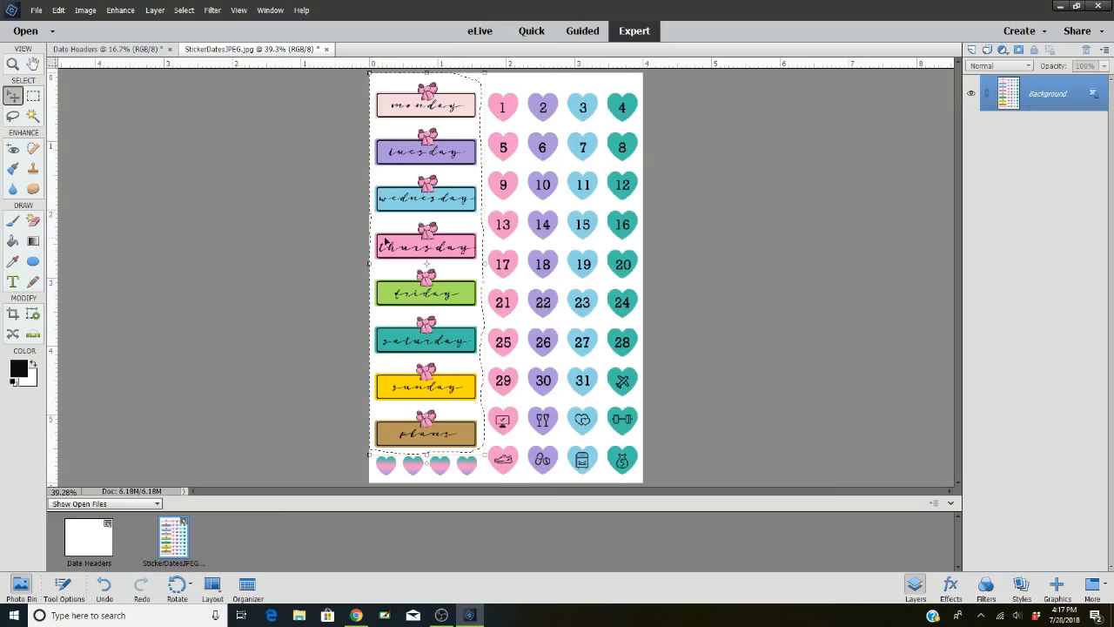
pyautogui.moveTo(429, 266); pyautogui.dragTo(173, 475)
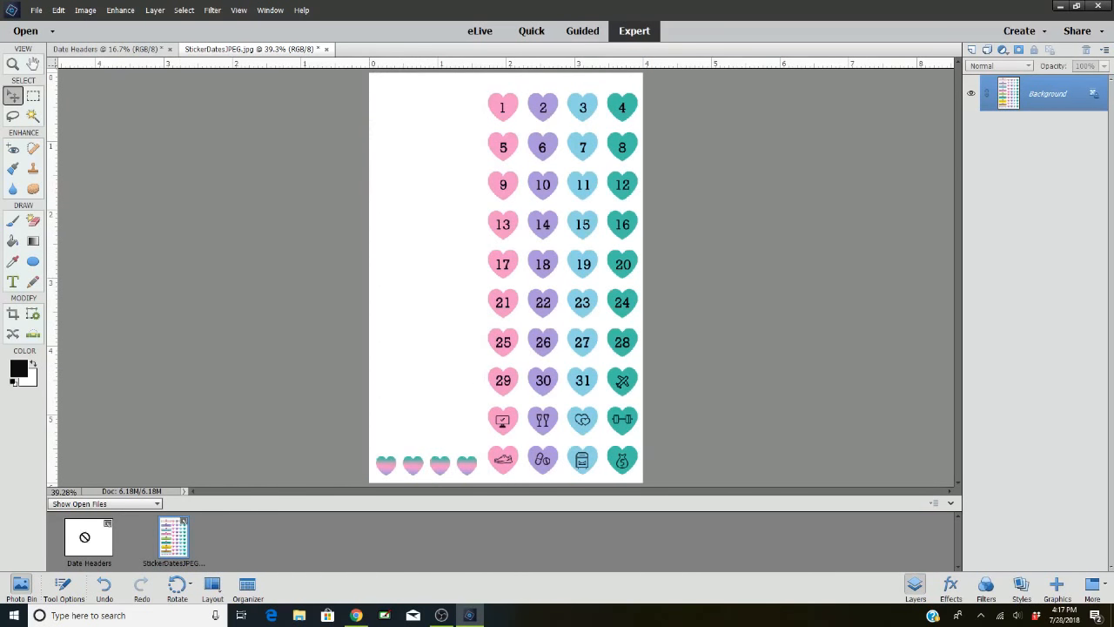
pyautogui.click(77, 535)
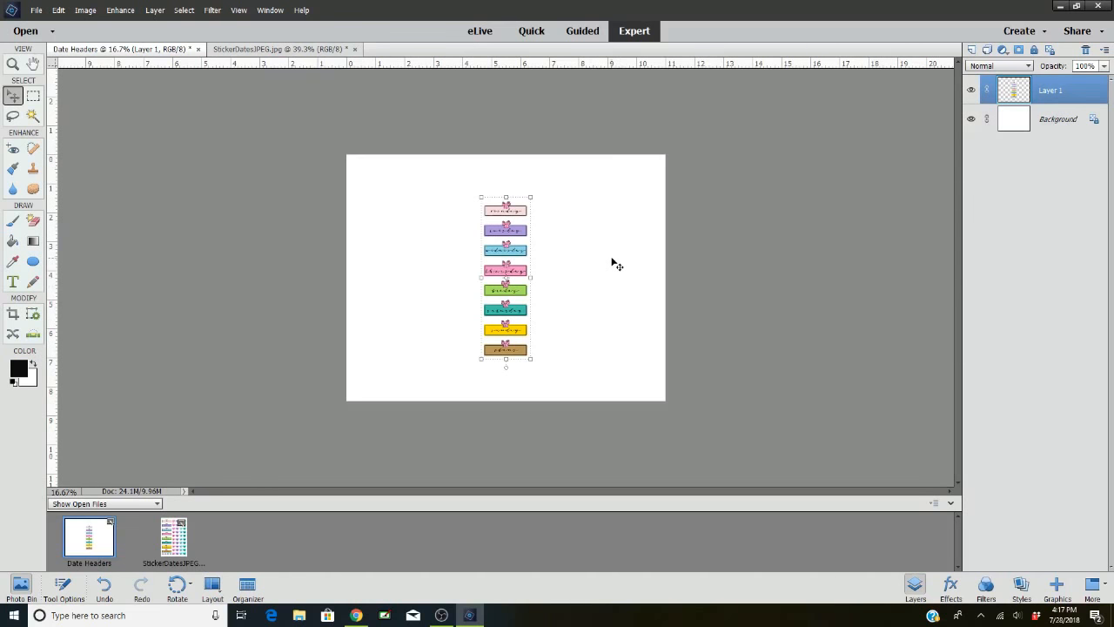
pyautogui.hotkey('alt', '[')
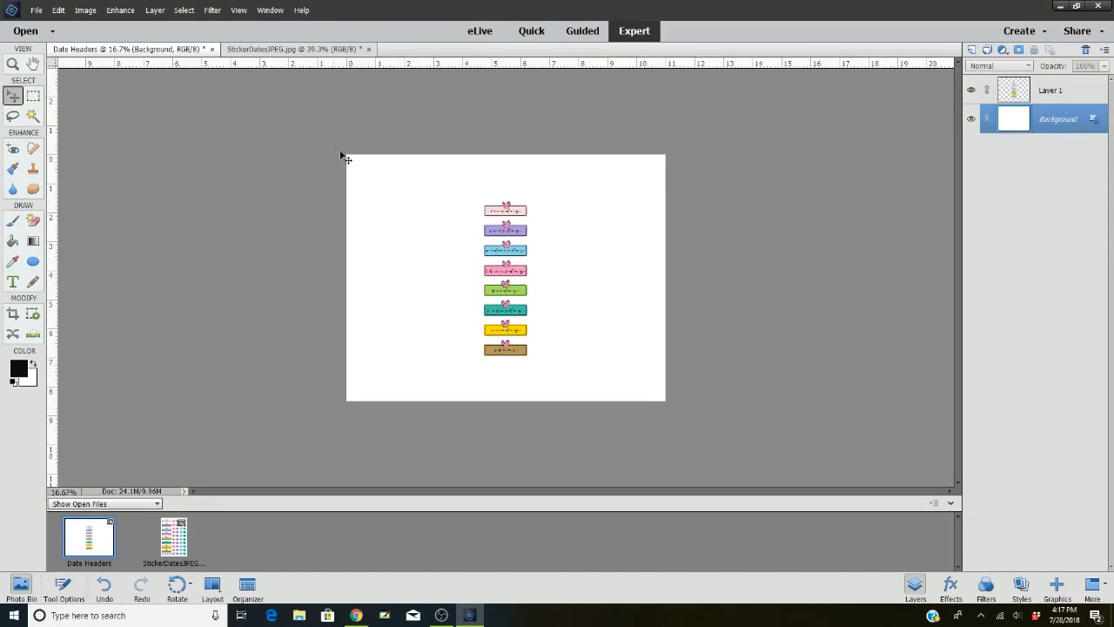
pyautogui.rightClick(1051, 122)
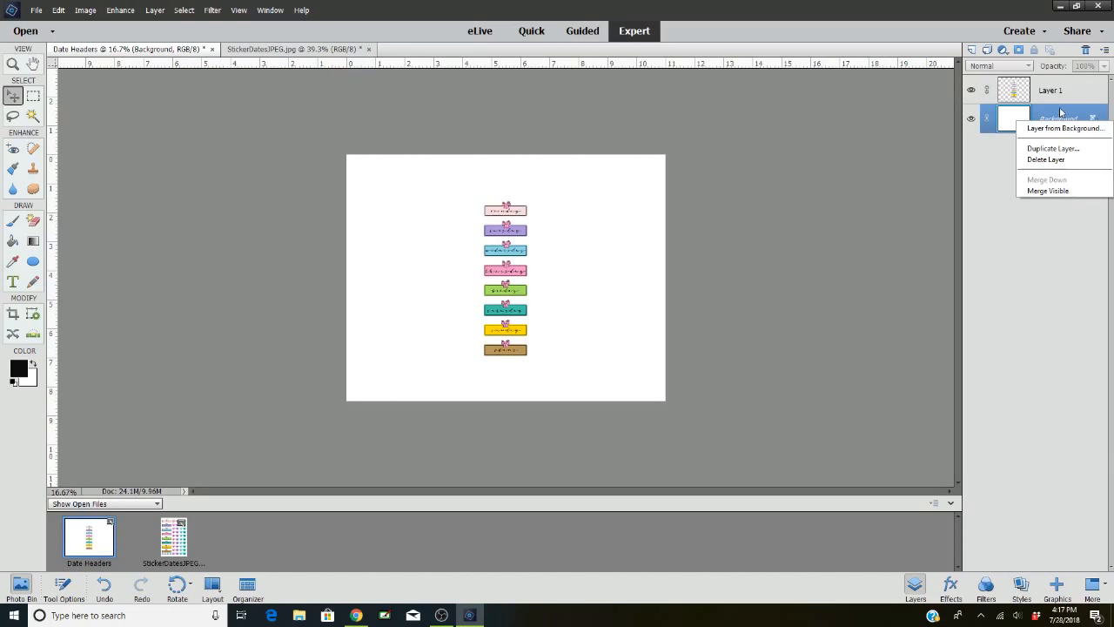
pyautogui.click(987, 129)
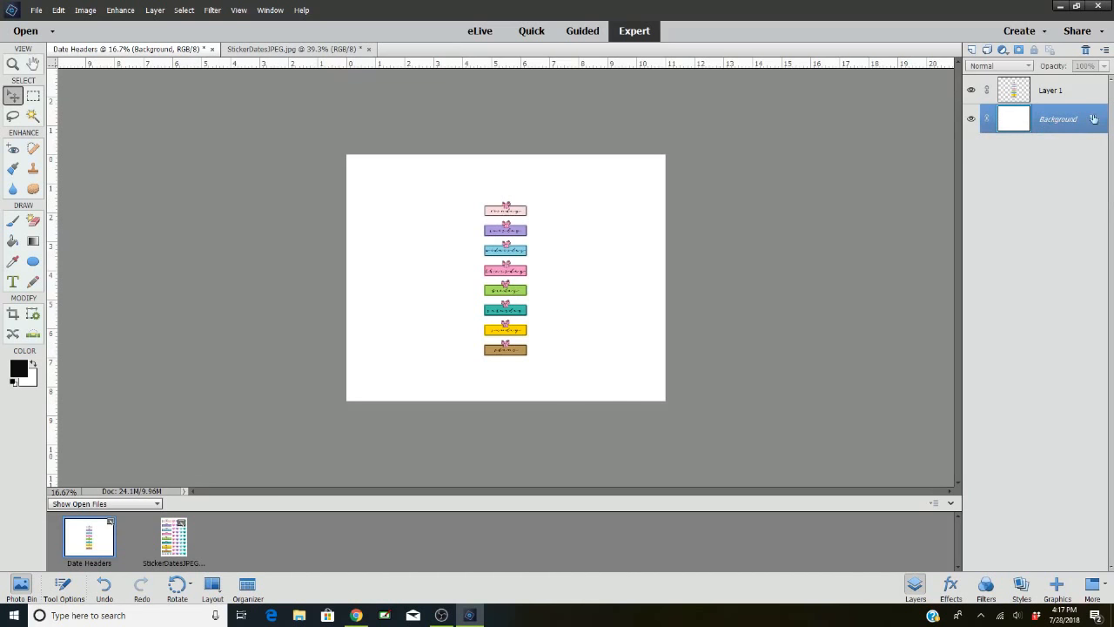
pyautogui.click(83, 11)
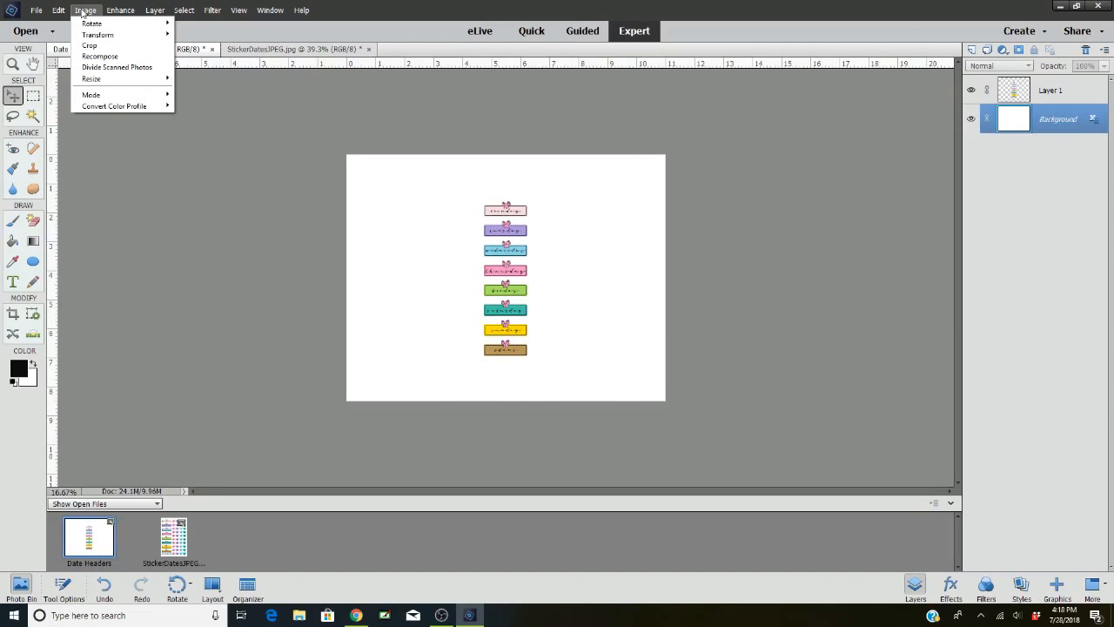
pyautogui.moveTo(120, 14)
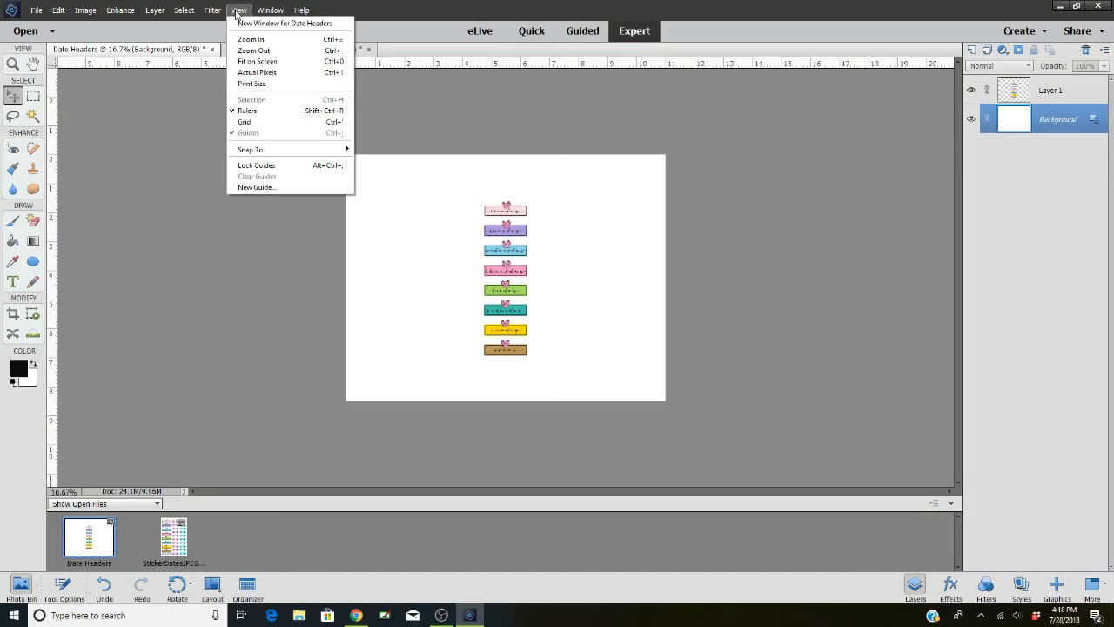
pyautogui.click(236, 11)
pyautogui.click(84, 11)
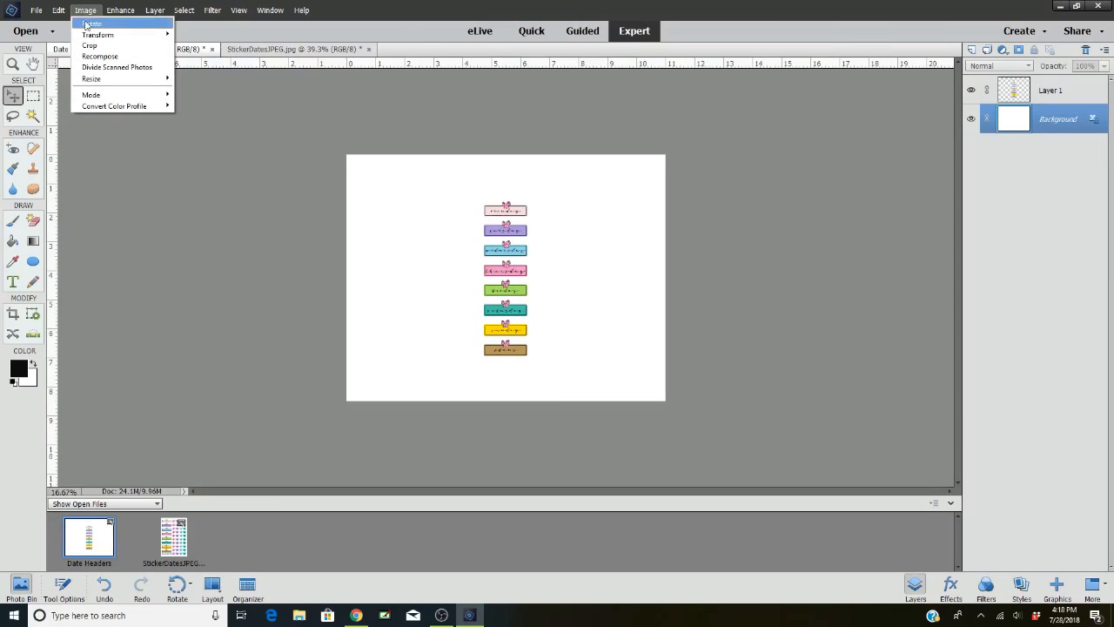
pyautogui.moveTo(107, 100)
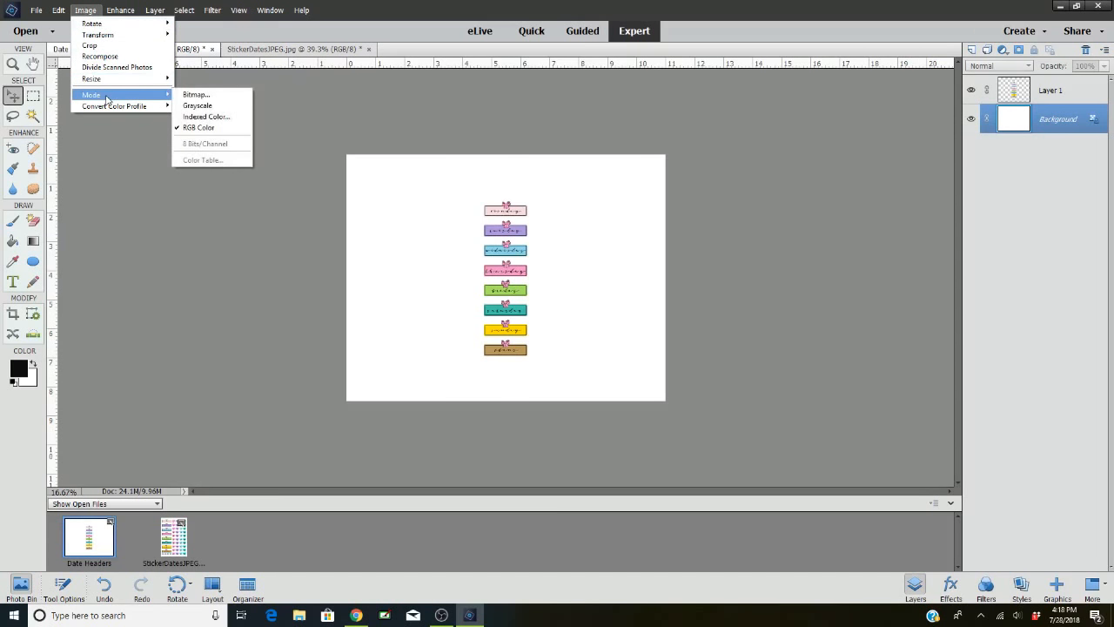
pyautogui.moveTo(47, 10)
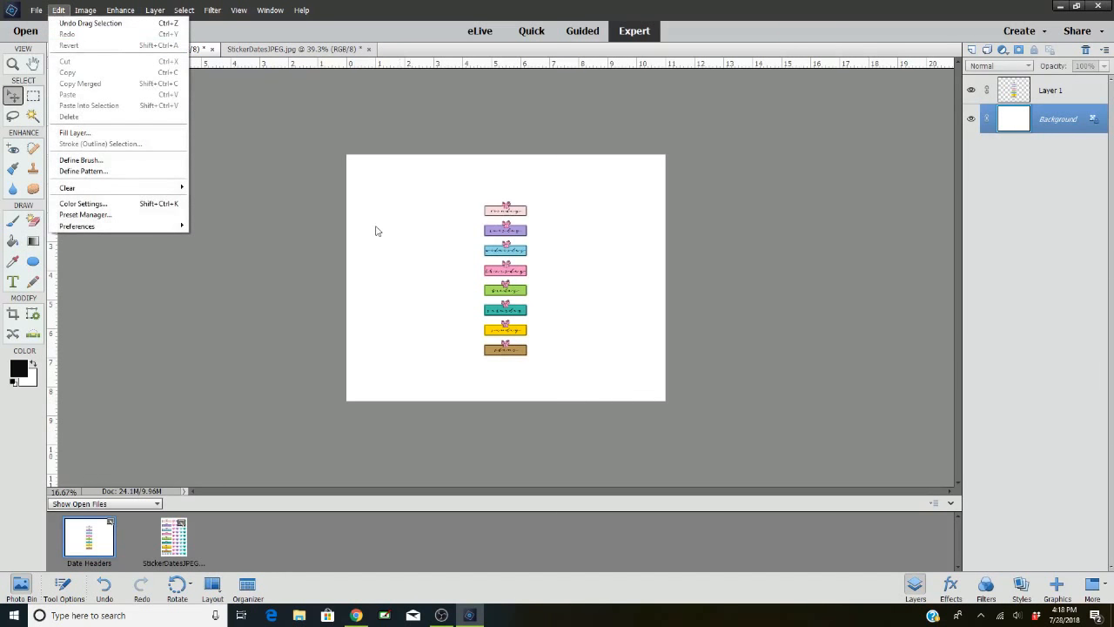
pyautogui.click(251, 249)
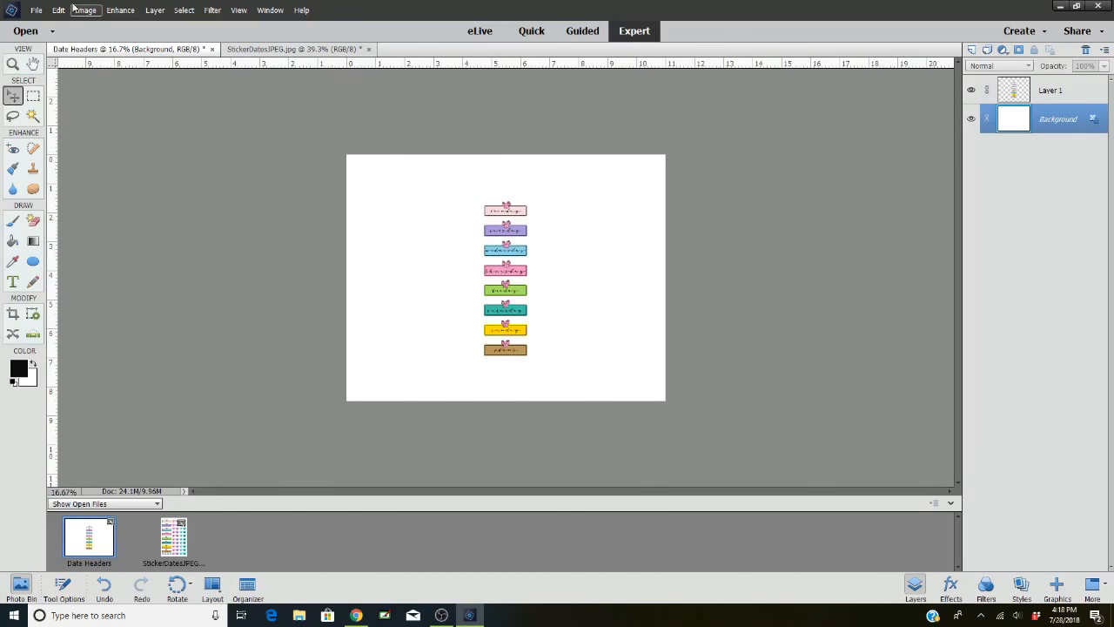
# - Create a blank 8.5 x 11 inch document at 300 pixels/inch named Date Headers with a transparent background
pyautogui.click(34, 10)
pyautogui.moveTo(48, 23)
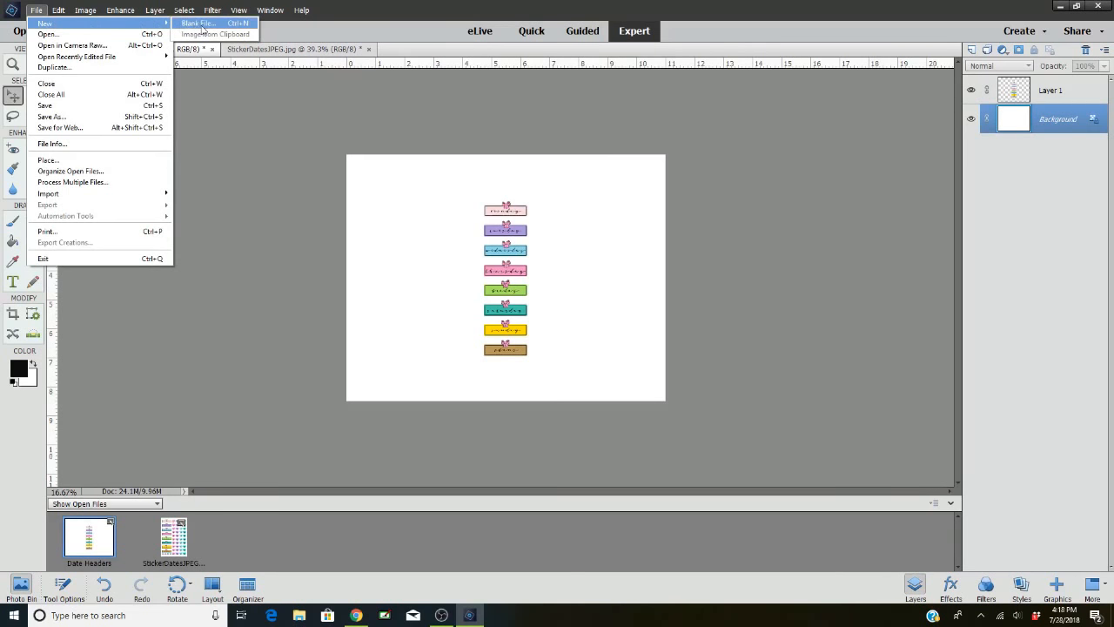
pyautogui.click(202, 26)
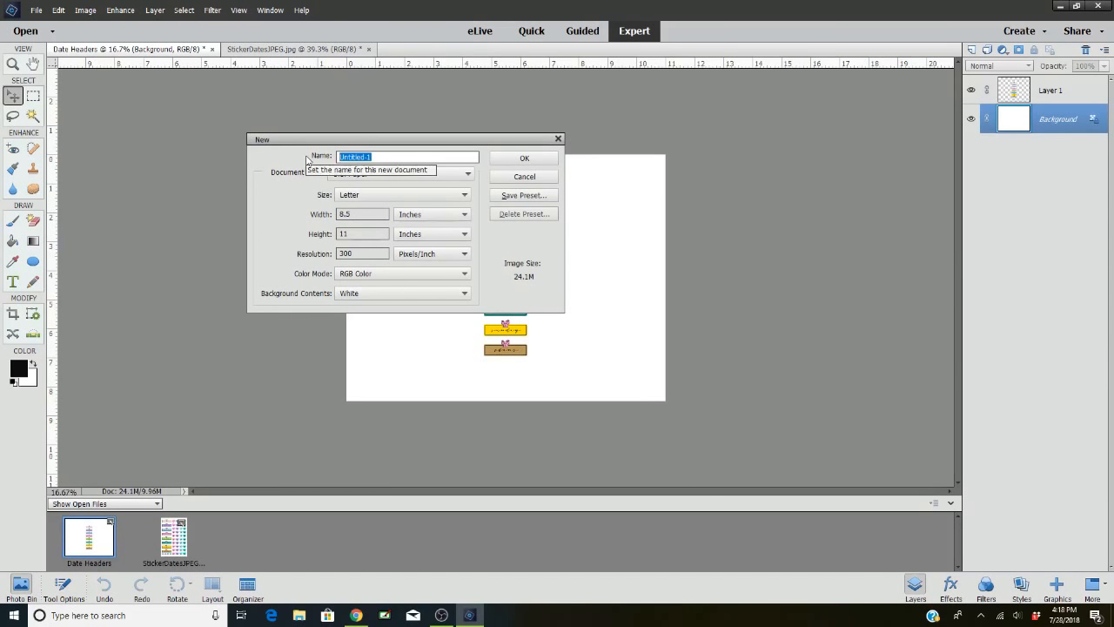
pyautogui.write('Date Headers')
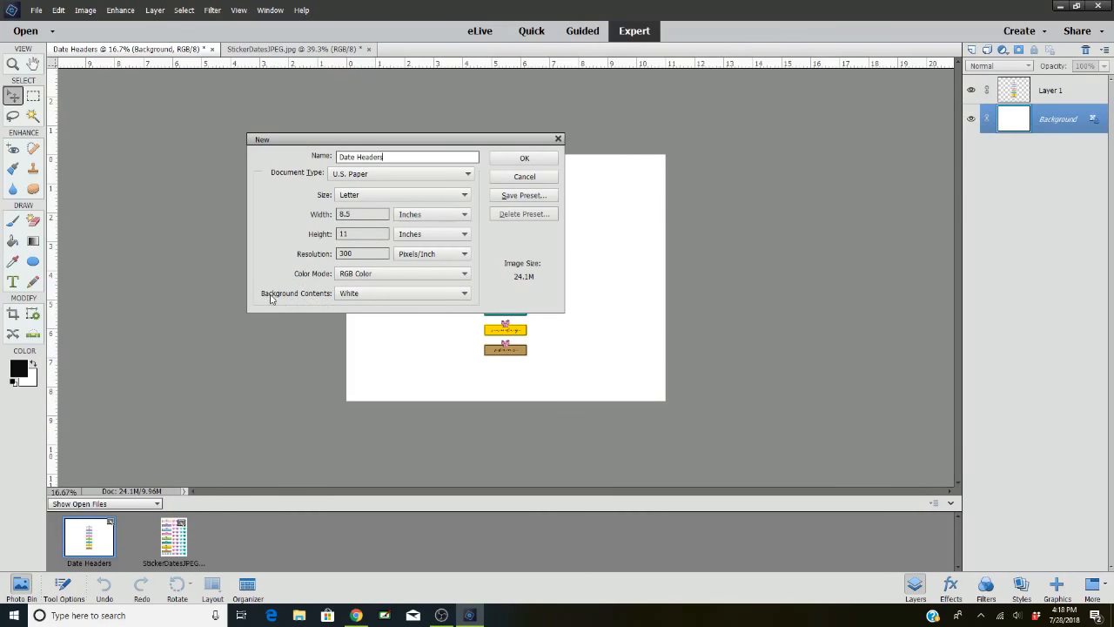
pyautogui.click(462, 296)
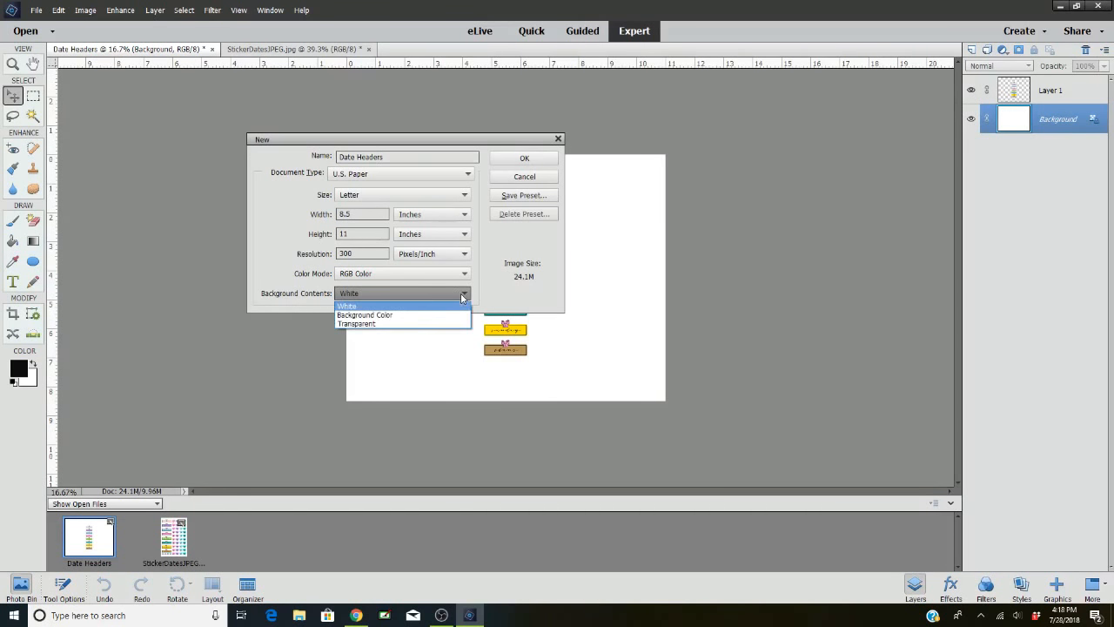
pyautogui.click(403, 323)
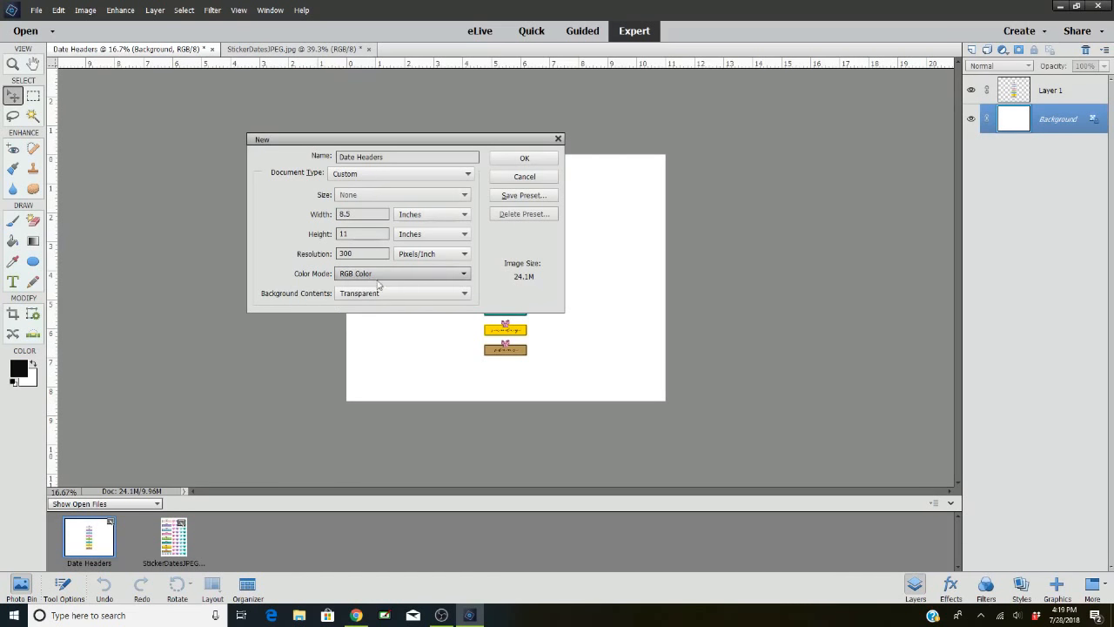
pyautogui.click(525, 158)
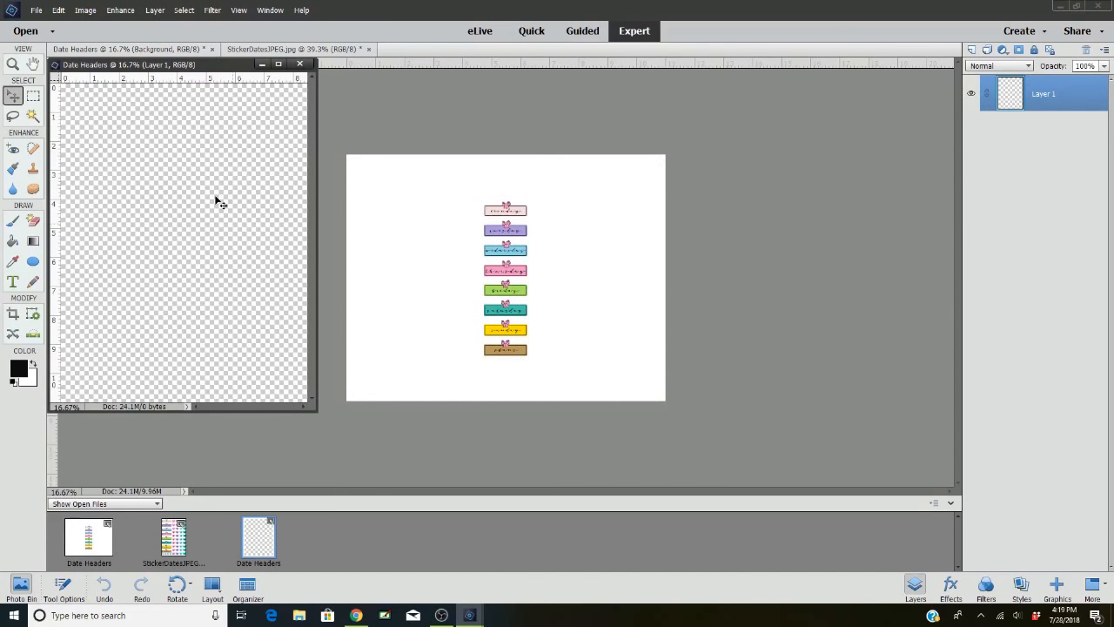
# - Dock the transparent Date Headers document in the workspace and rotate its page 90° to landscape
pyautogui.moveTo(209, 67); pyautogui.dragTo(547, 51)
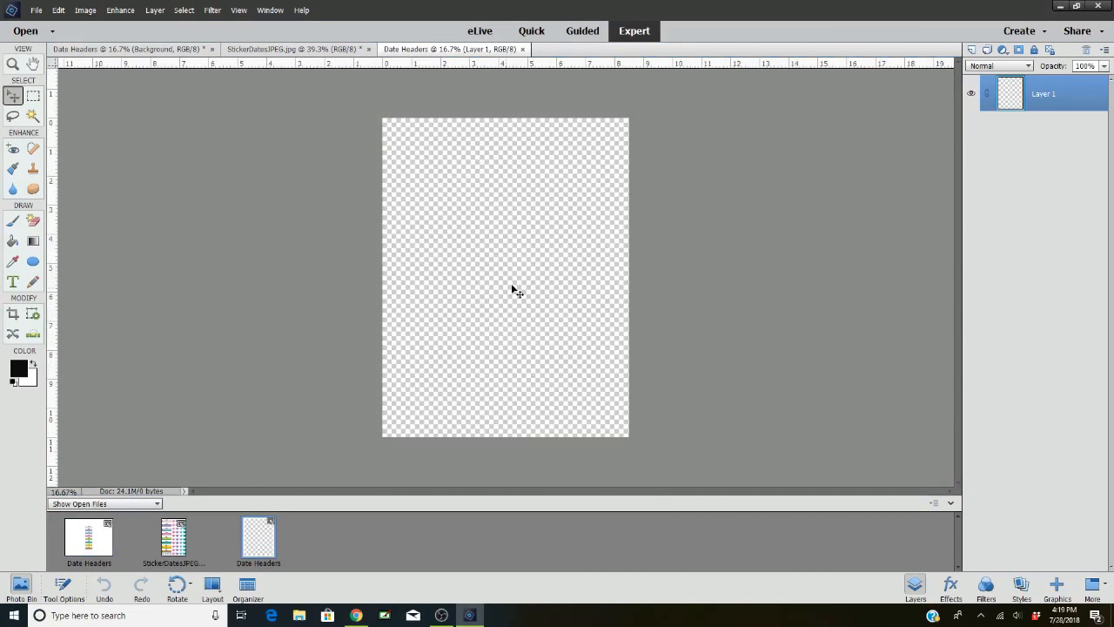
pyautogui.click(86, 10)
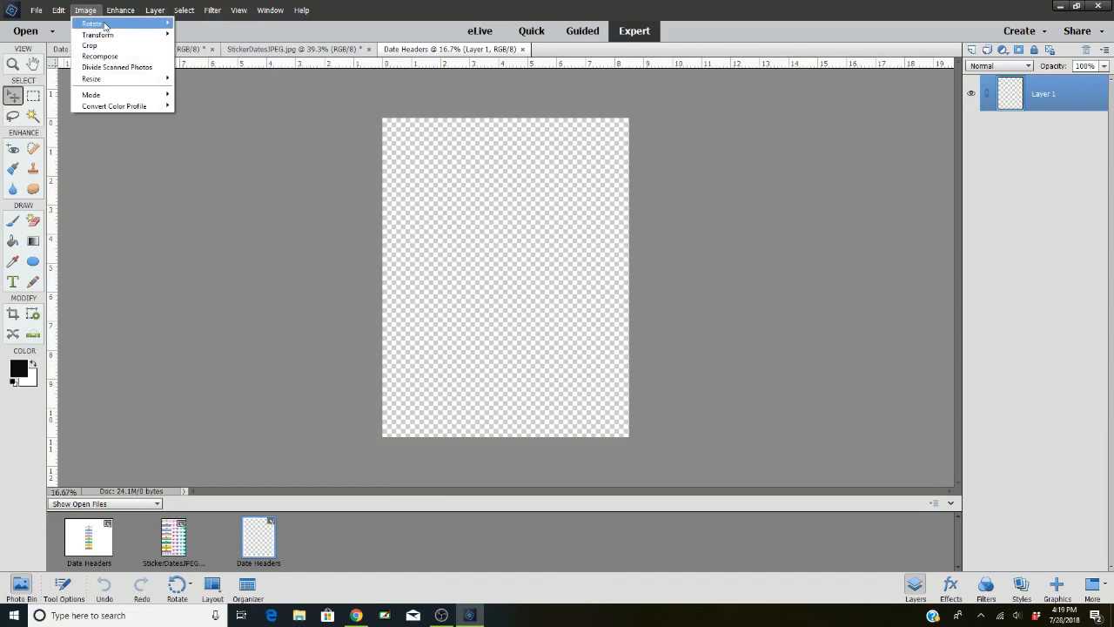
pyautogui.moveTo(96, 24)
pyautogui.click(203, 25)
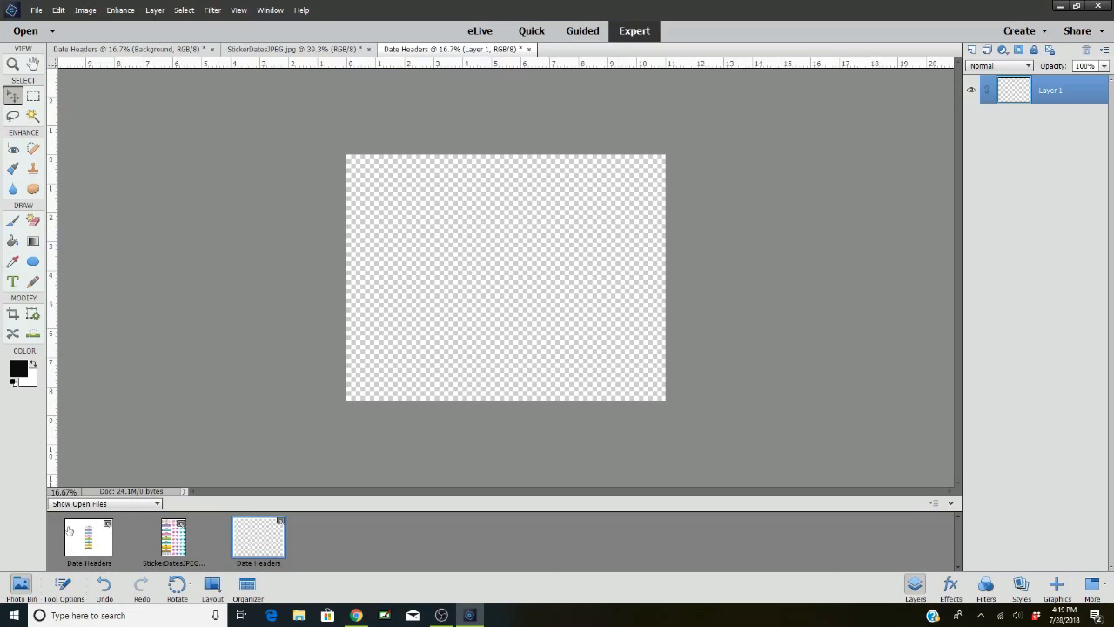
# - Move the selected header stickers from StickerDatesJPEG into the transparent Date Headers document and place them near the page's upper-left corner
pyautogui.click(174, 542)
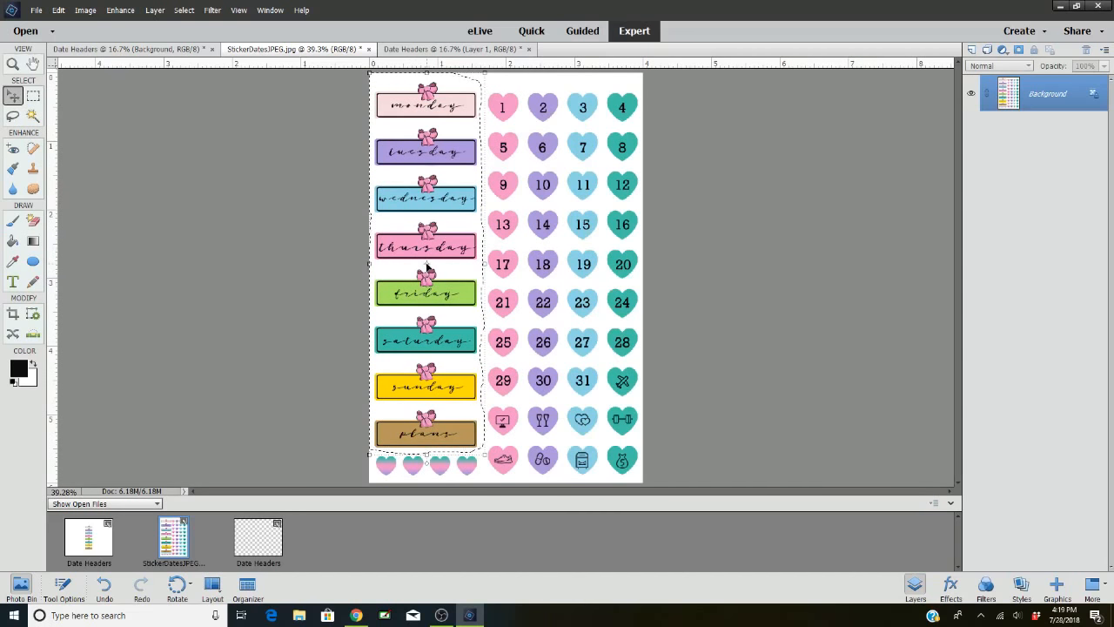
pyautogui.moveTo(426, 268); pyautogui.dragTo(256, 541)
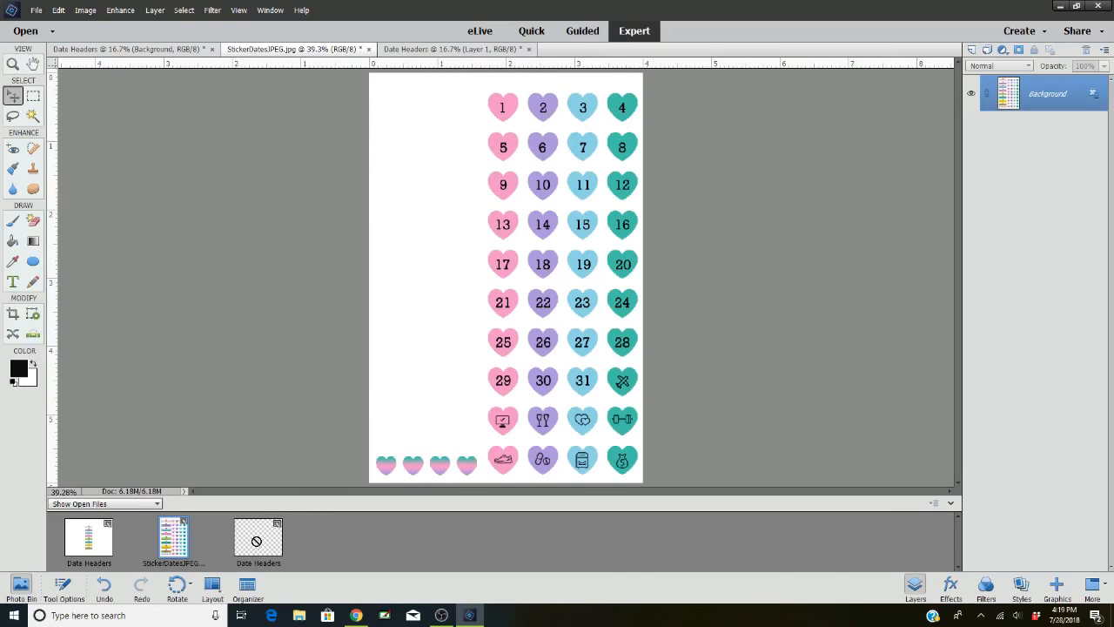
pyautogui.moveTo(256, 541); pyautogui.dragTo(257, 542)
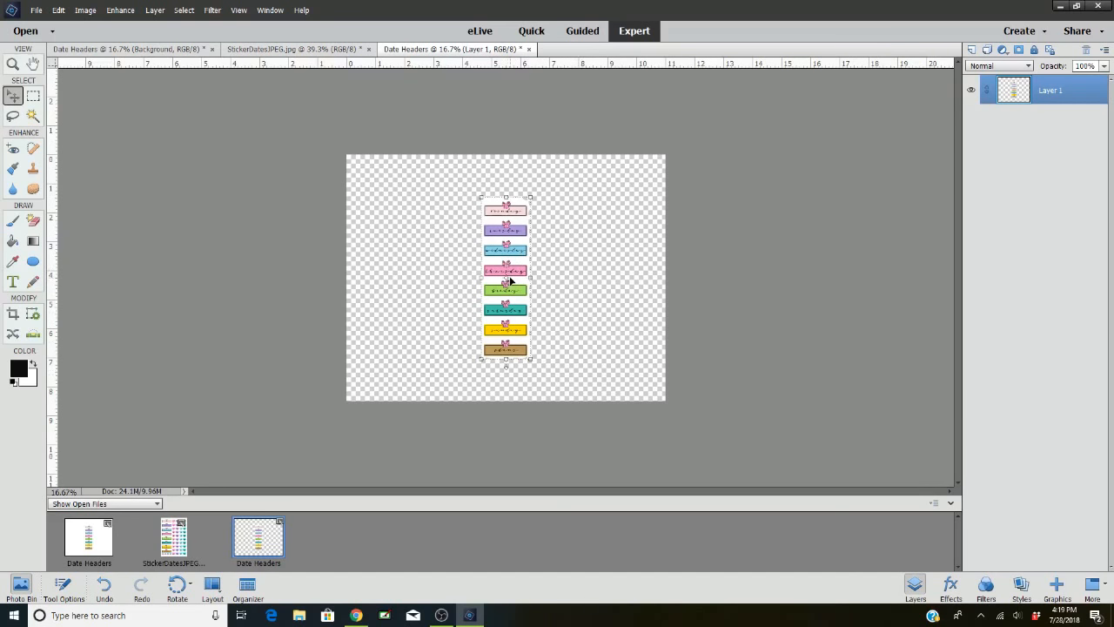
pyautogui.moveTo(506, 281); pyautogui.dragTo(394, 251)
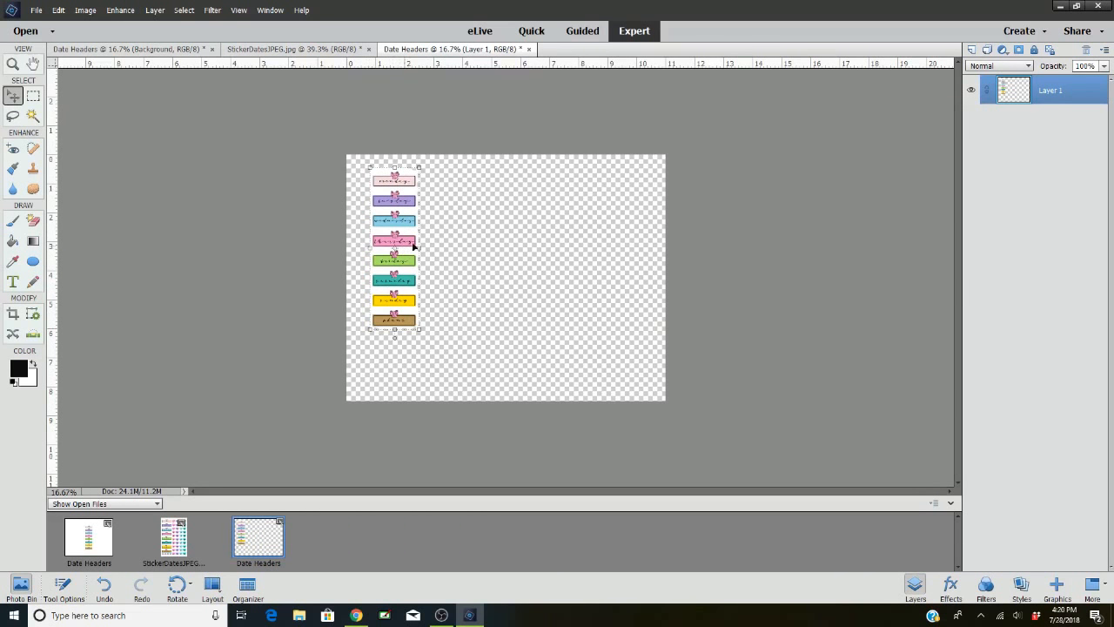
# - Scale the header sticker column proportionally to about 100.6% and apply the transformation
pyautogui.click(418, 248)
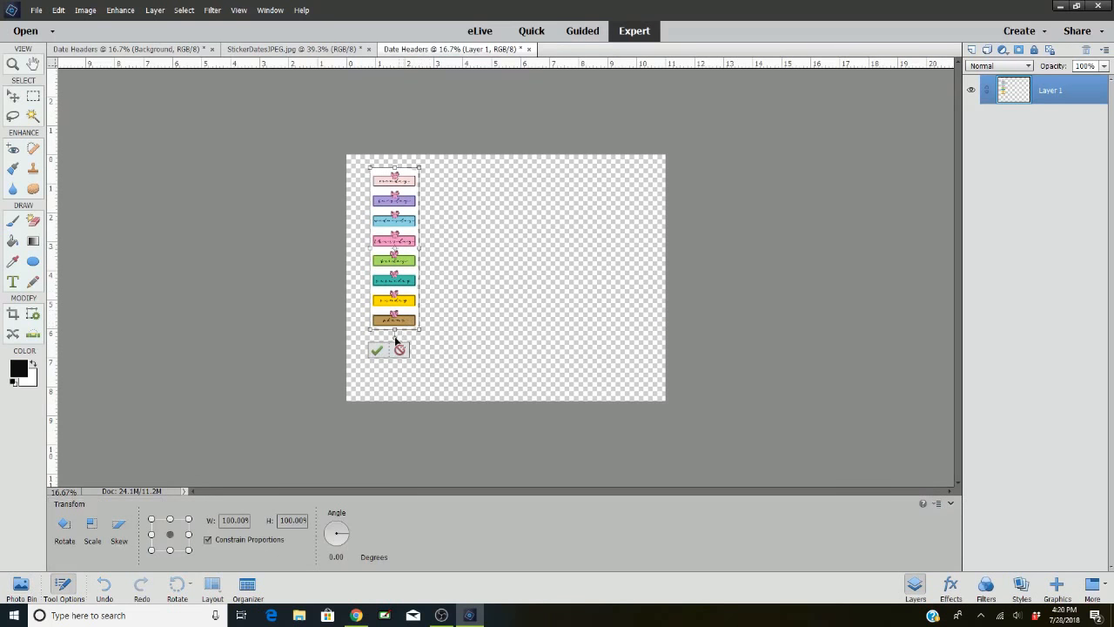
pyautogui.click(400, 350)
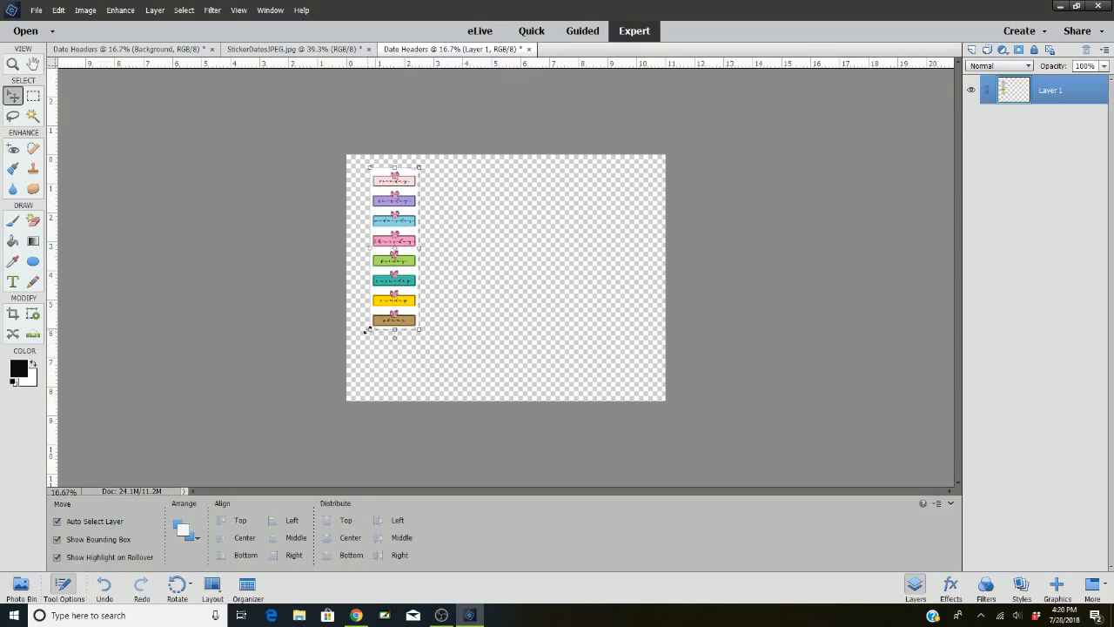
pyautogui.moveTo(368, 330)
pyautogui.mouseDown()
pyautogui.moveTo(346, 355)
pyautogui.moveTo(359, 329)
pyautogui.mouseUp()
pyautogui.moveTo(360, 329); pyautogui.dragTo(360, 329)
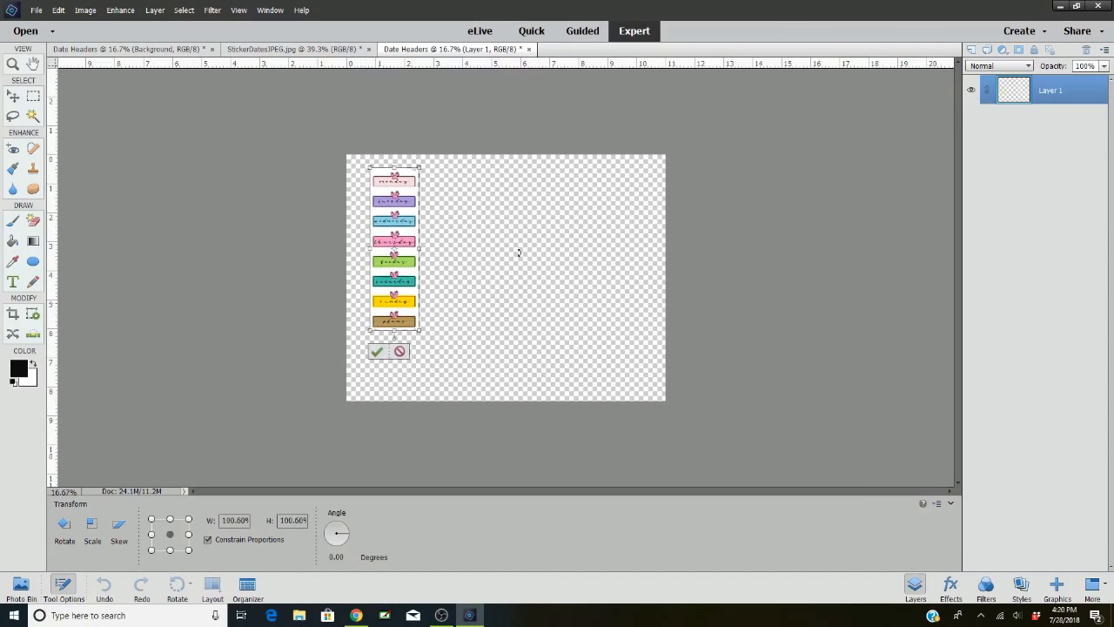
pyautogui.click(377, 353)
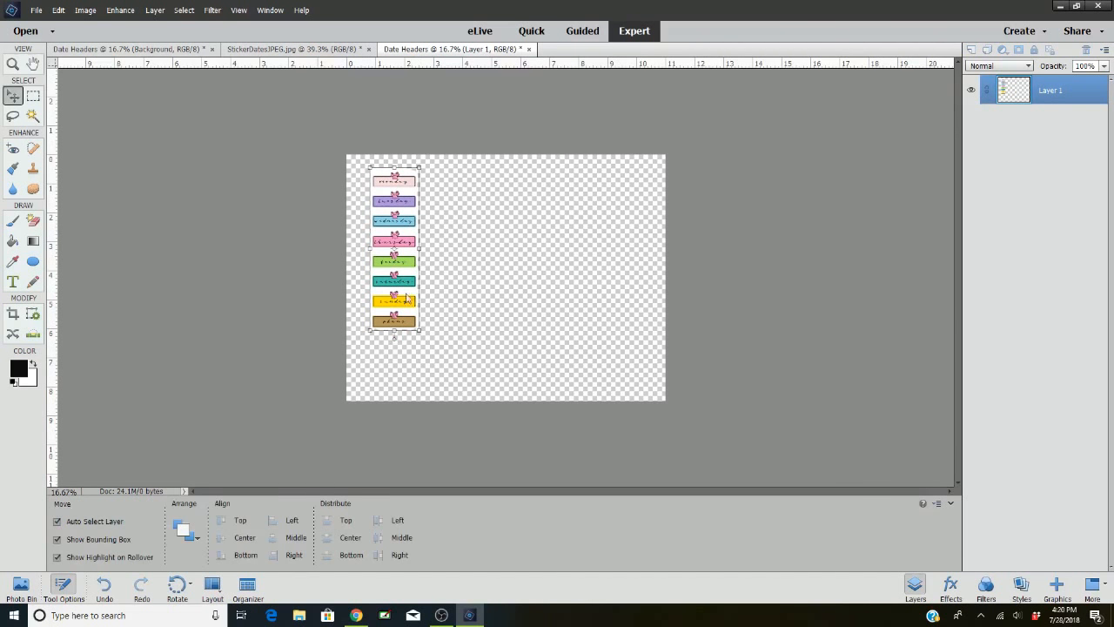
# - Stretch the header column to about 117.7% width and 102.9% height, shift it slightly down the page, and apply the transformation
pyautogui.moveTo(418, 248); pyautogui.dragTo(425, 248)
pyautogui.moveTo(424, 331); pyautogui.dragTo(427, 335)
pyautogui.moveTo(399, 253); pyautogui.dragTo(395, 268)
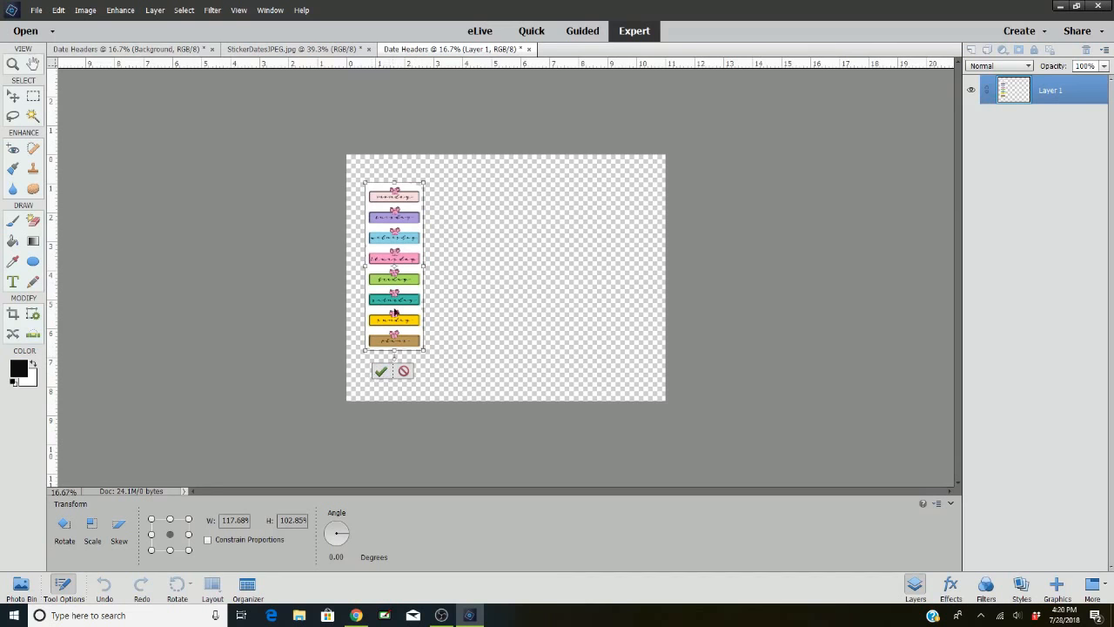
pyautogui.click(381, 372)
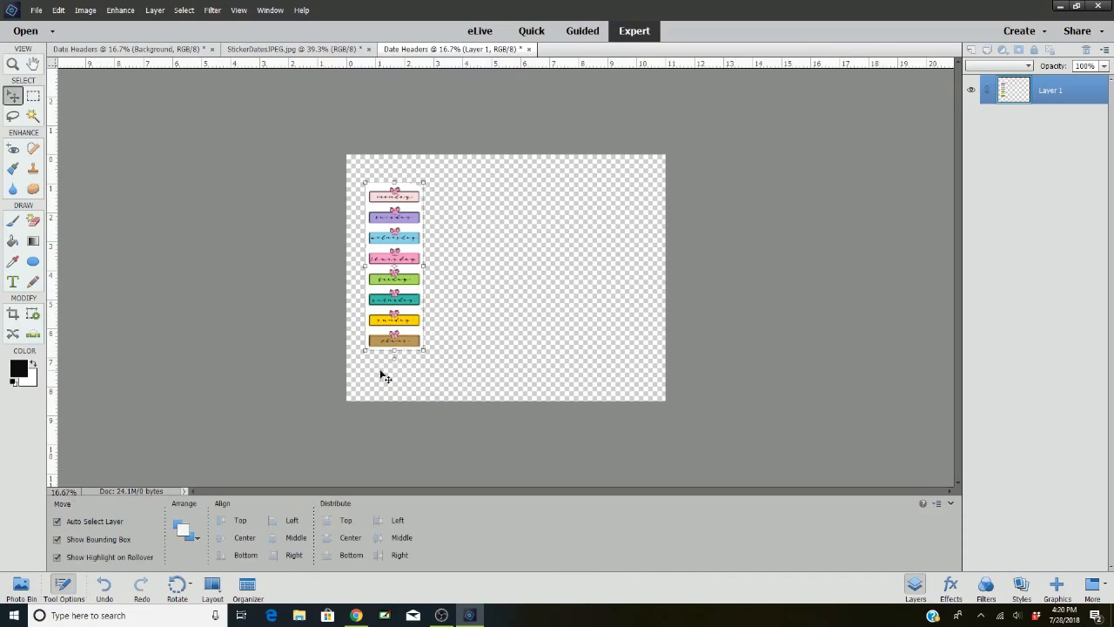
# - Shift the header column about 0.25 inch to the right with the Move tool
pyautogui.click(14, 64)
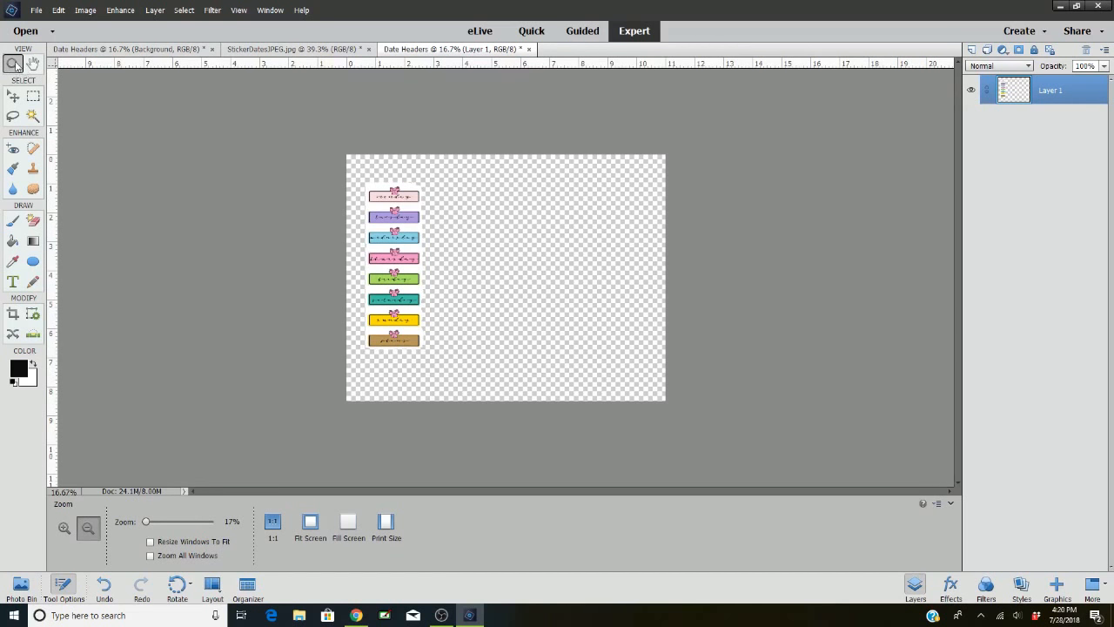
pyautogui.click(66, 530)
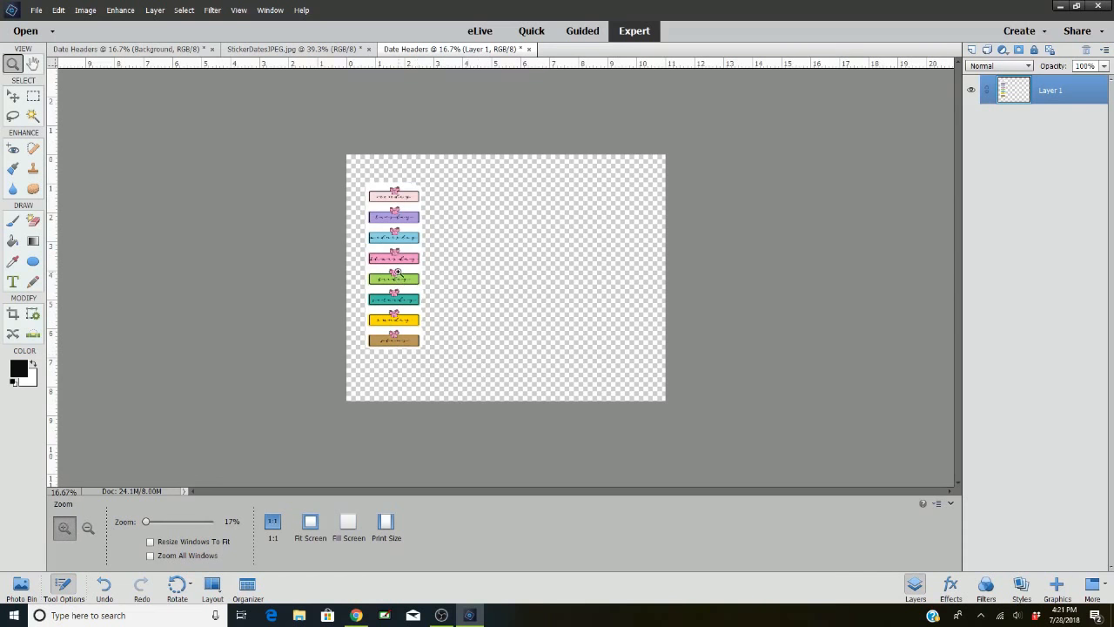
pyautogui.click(392, 270)
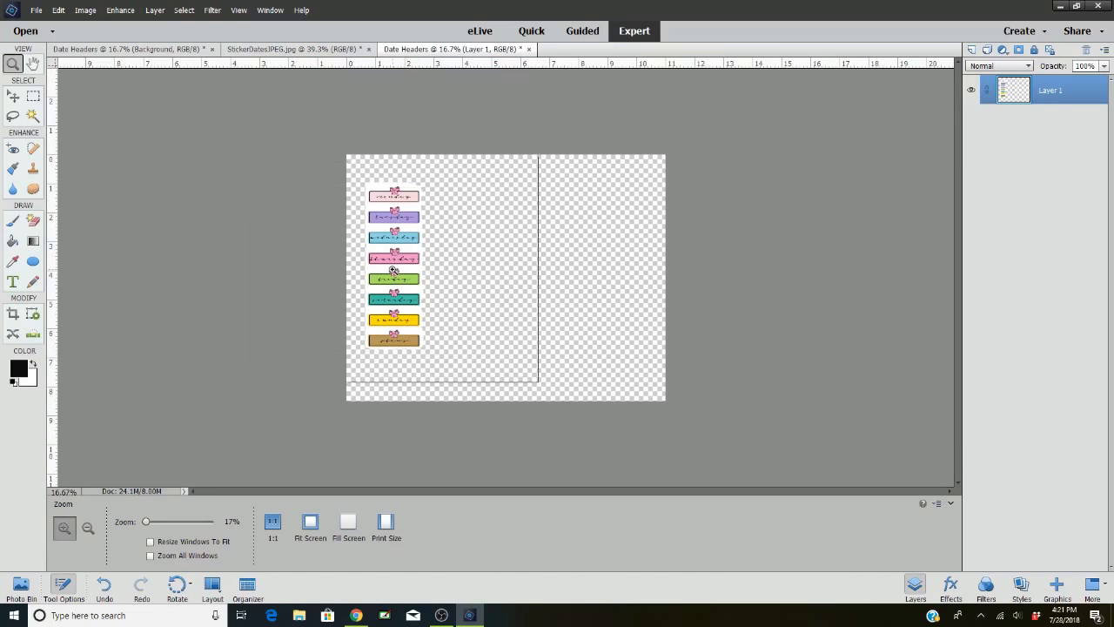
pyautogui.click(393, 270)
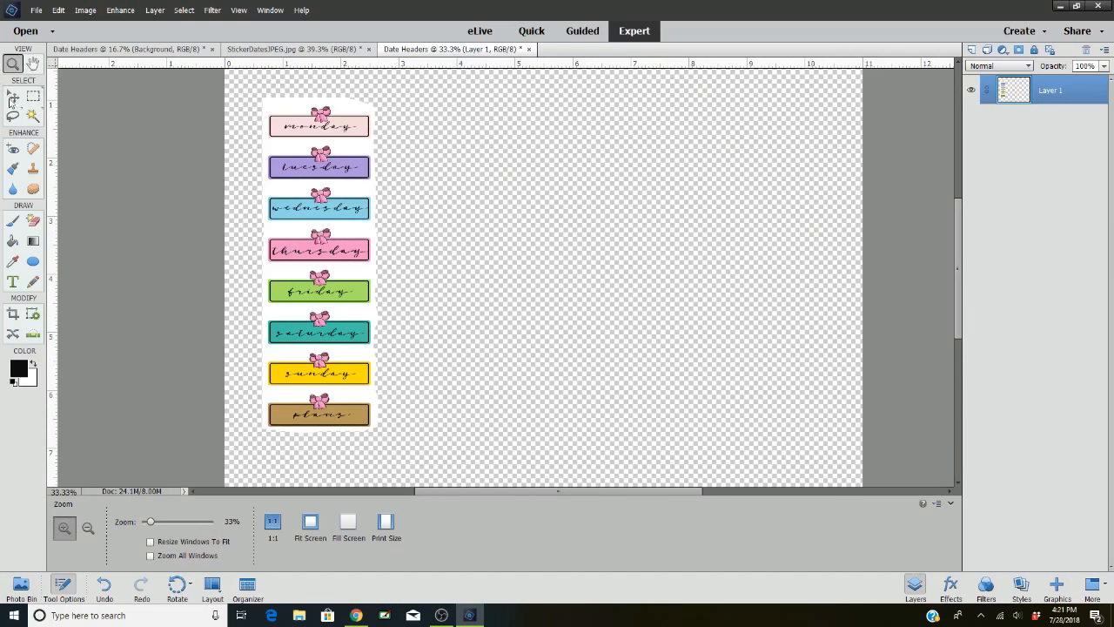
pyautogui.click(13, 98)
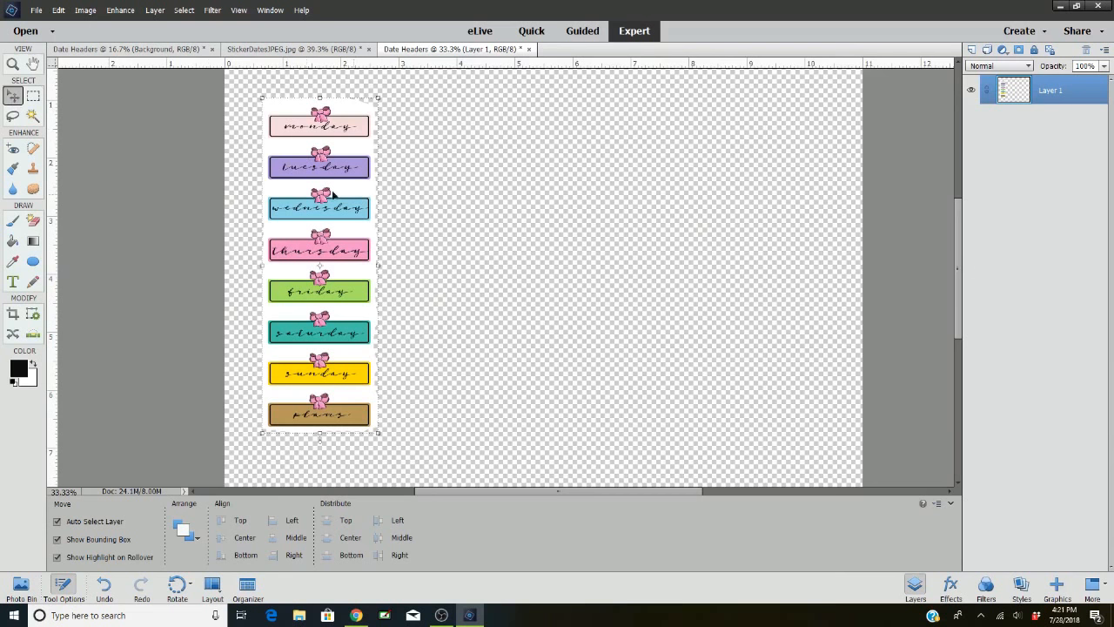
pyautogui.moveTo(326, 271)
pyautogui.mouseDown()
pyautogui.moveTo(416, 265)
pyautogui.moveTo(323, 264)
pyautogui.mouseUp()
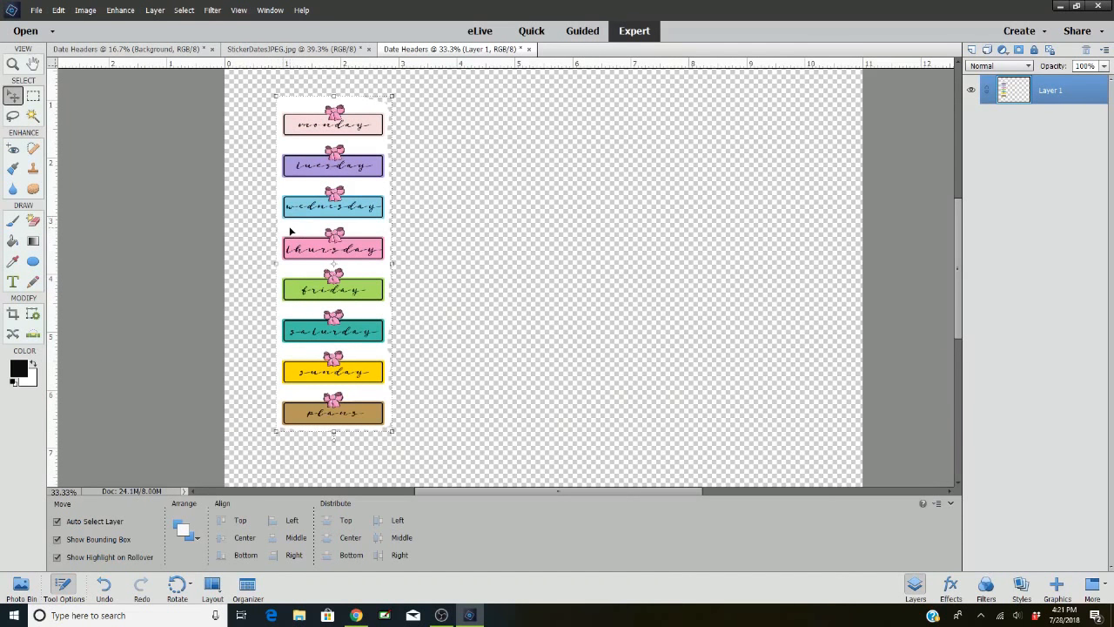
# - Erase the plans header with the regular Eraser using an 89 px brush, and undo the erasure
pyautogui.click(36, 226)
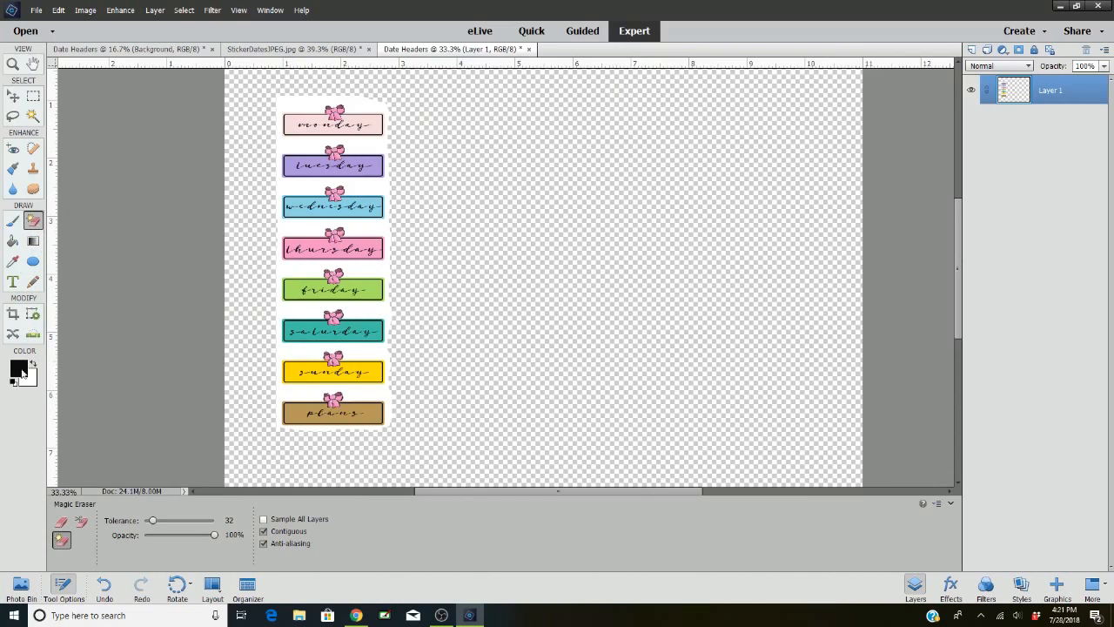
pyautogui.click(60, 522)
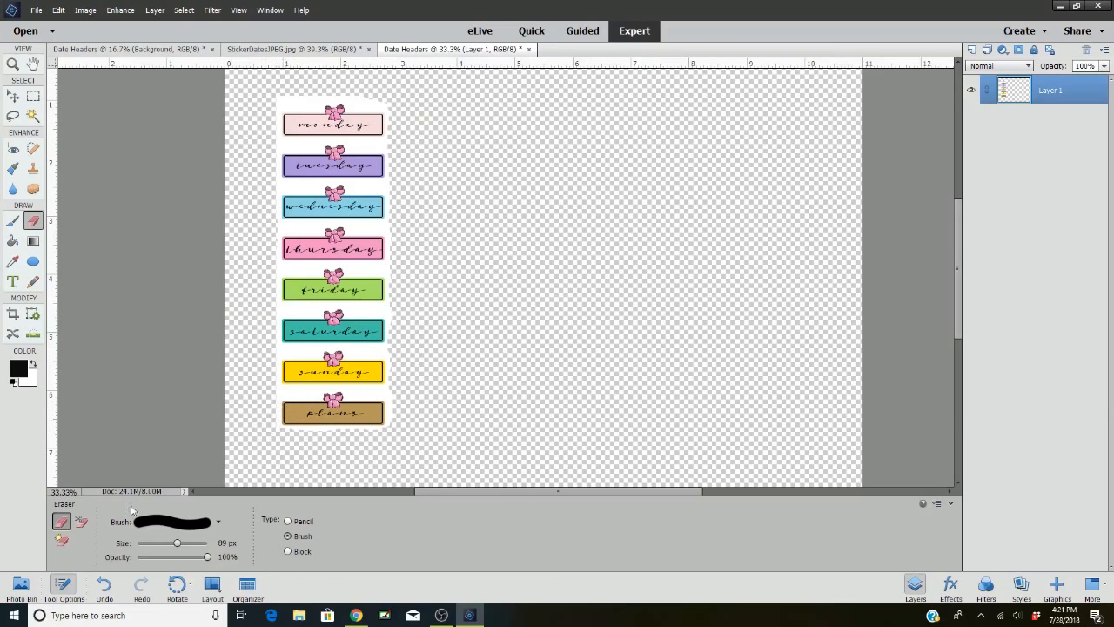
pyautogui.moveTo(275, 410)
pyautogui.mouseDown()
pyautogui.moveTo(408, 411)
pyautogui.moveTo(241, 427)
pyautogui.moveTo(441, 426)
pyautogui.moveTo(255, 421)
pyautogui.moveTo(394, 412)
pyautogui.moveTo(273, 404)
pyautogui.moveTo(390, 400)
pyautogui.moveTo(290, 399)
pyautogui.mouseUp()
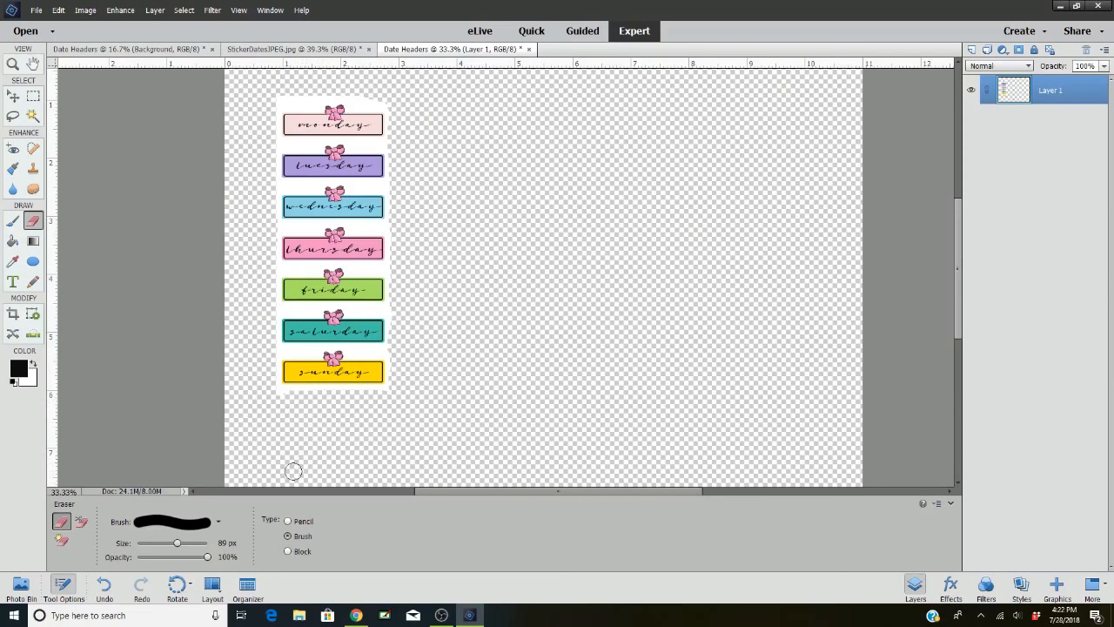
pyautogui.click(105, 586)
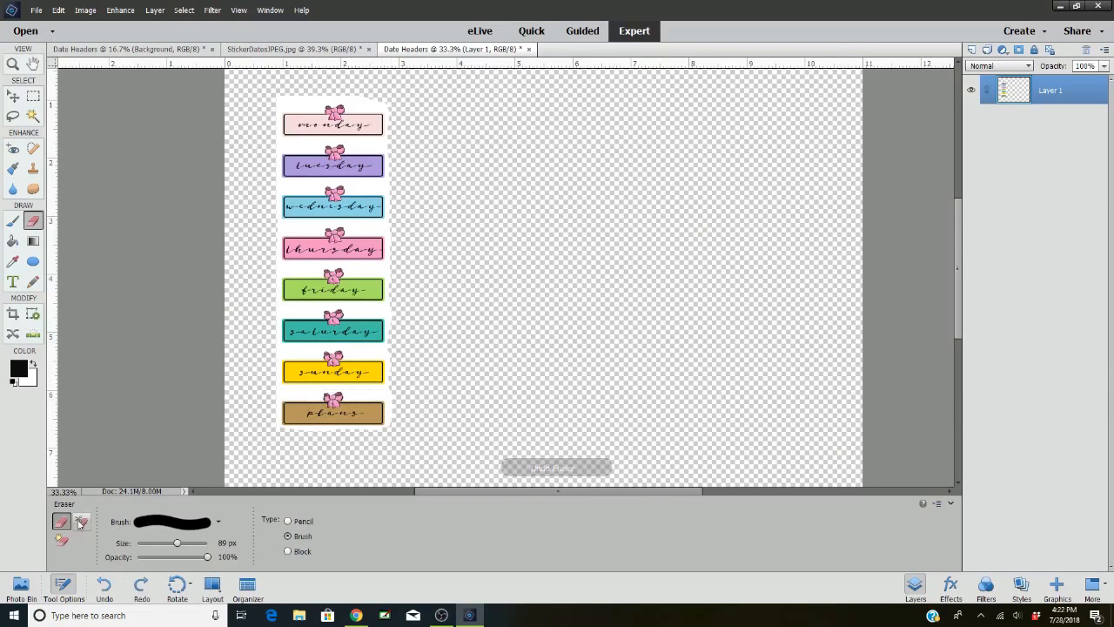
# - Try the 7 px Background Eraser on the white area above the plans header, and undo the erasure
pyautogui.click(81, 522)
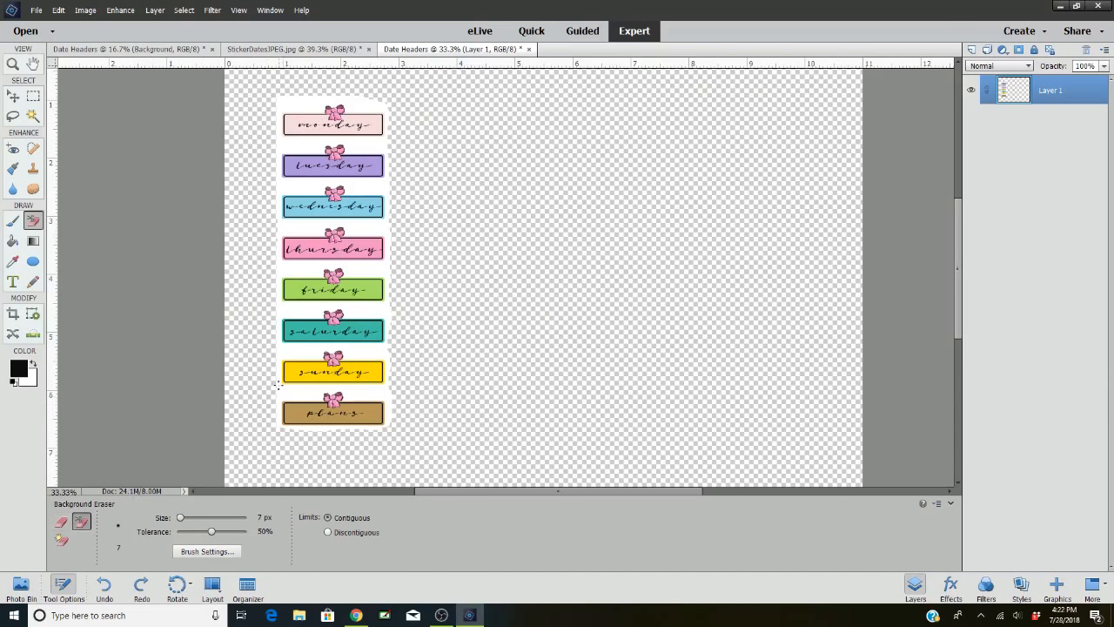
pyautogui.moveTo(314, 389); pyautogui.dragTo(307, 396)
pyautogui.click(104, 585)
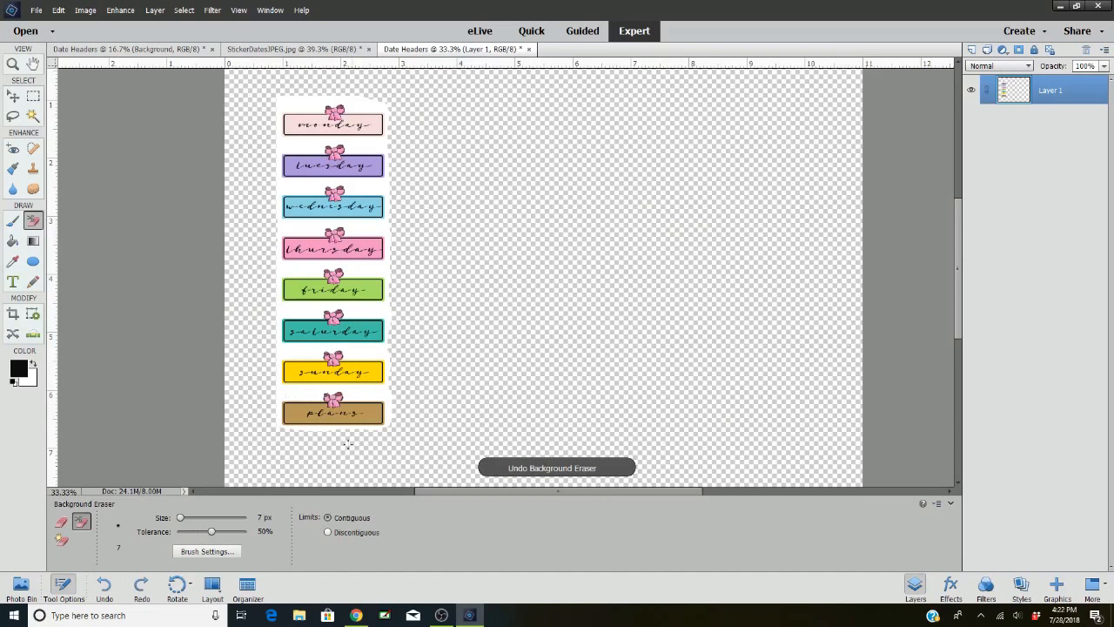
# - Remove the white background around the header column with the Magic Eraser at tolerance 32, contiguous
pyautogui.click(62, 540)
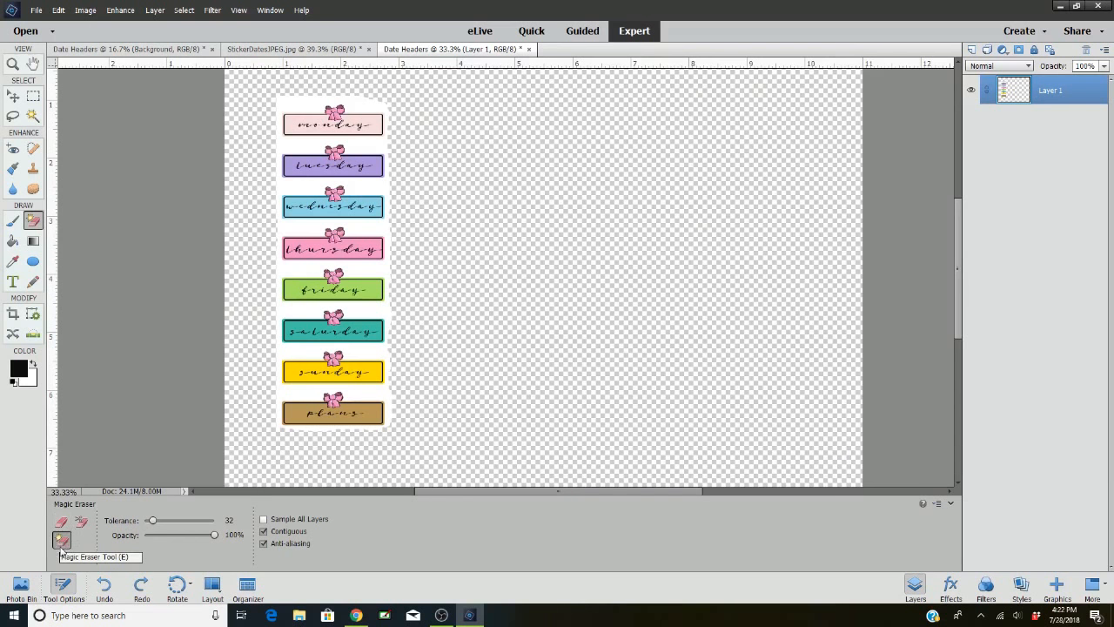
pyautogui.click(297, 310)
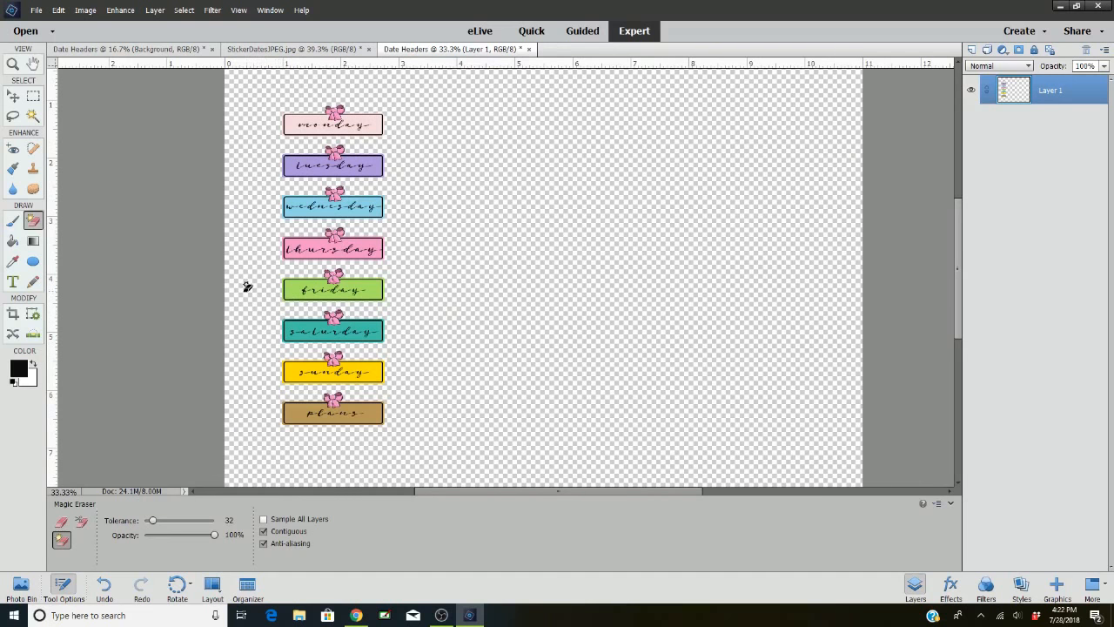
# - Duplicate the header column layer and move the copy about 2.25 inches to the right as a second column
pyautogui.click(13, 97)
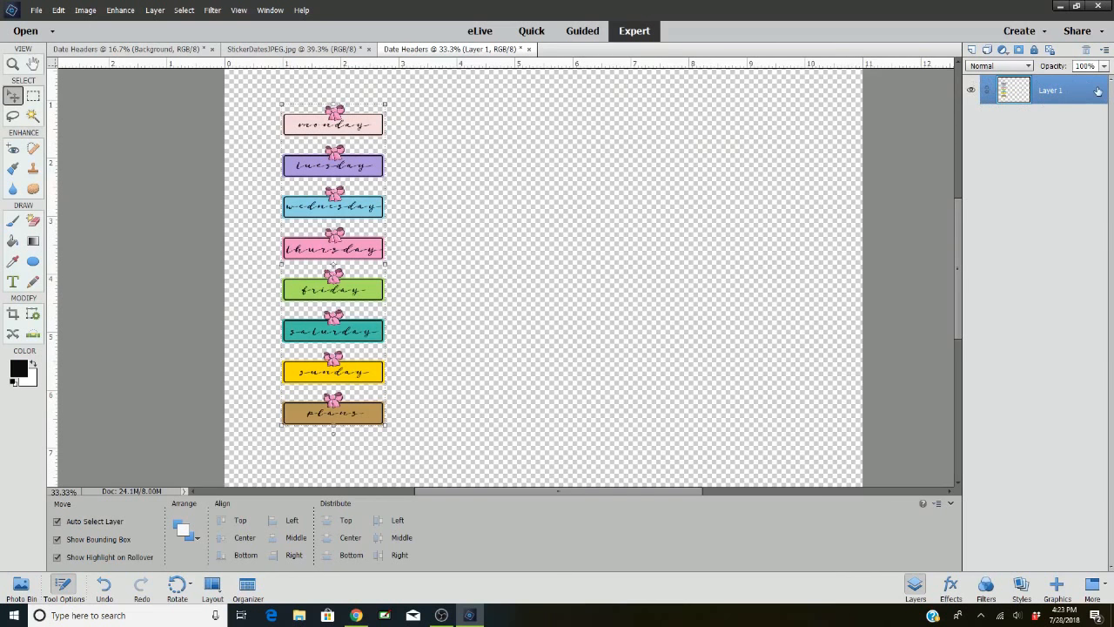
pyautogui.rightClick(1048, 95)
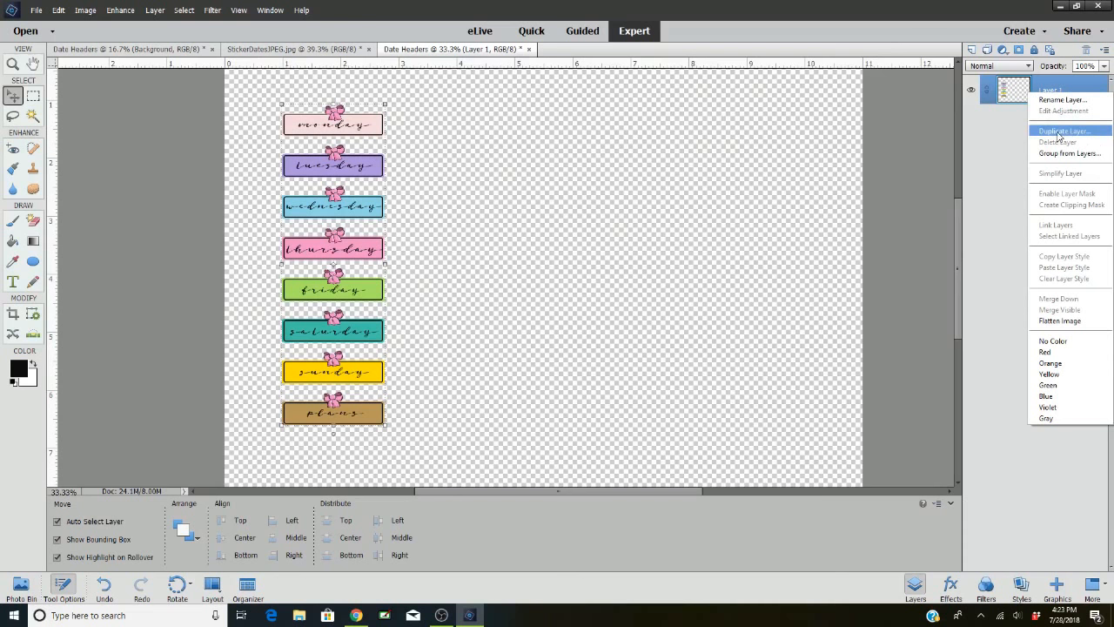
pyautogui.click(1059, 132)
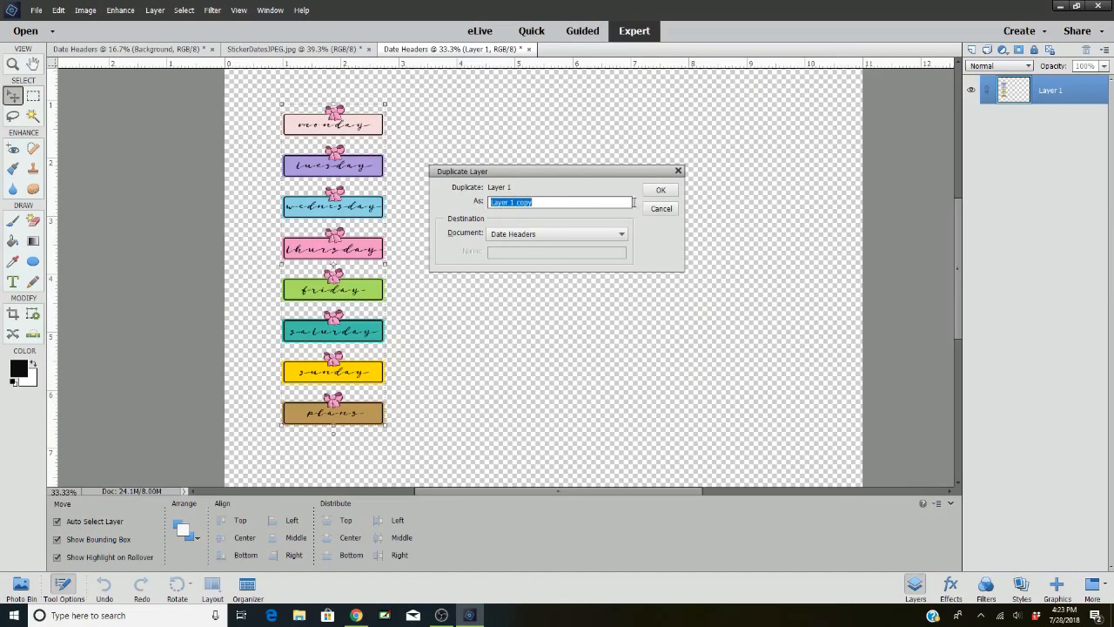
pyautogui.click(660, 190)
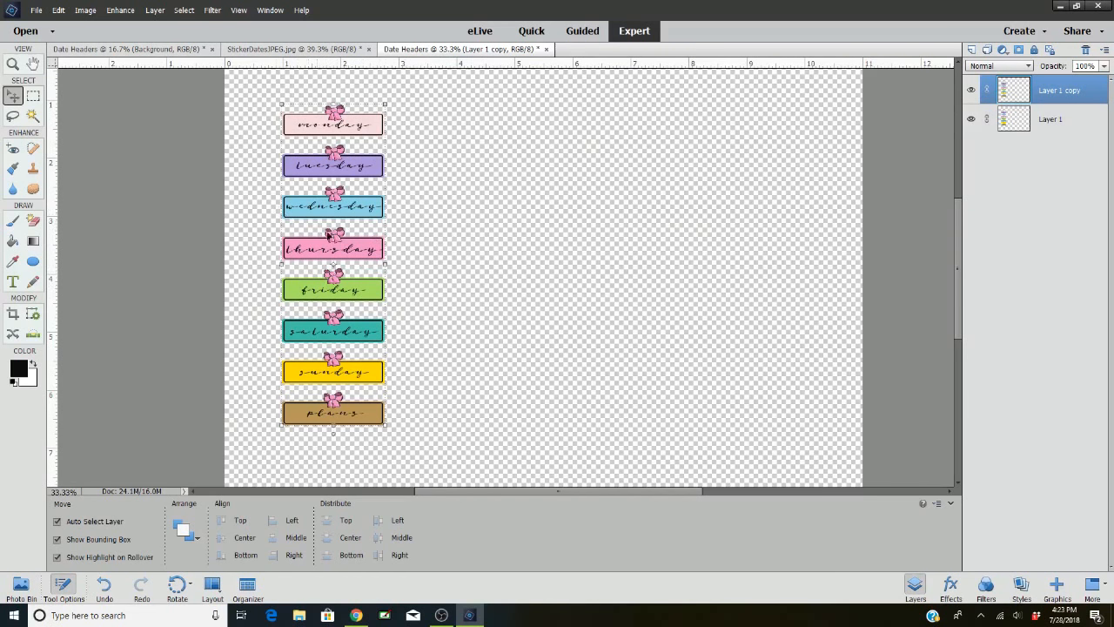
pyautogui.click(899, 199)
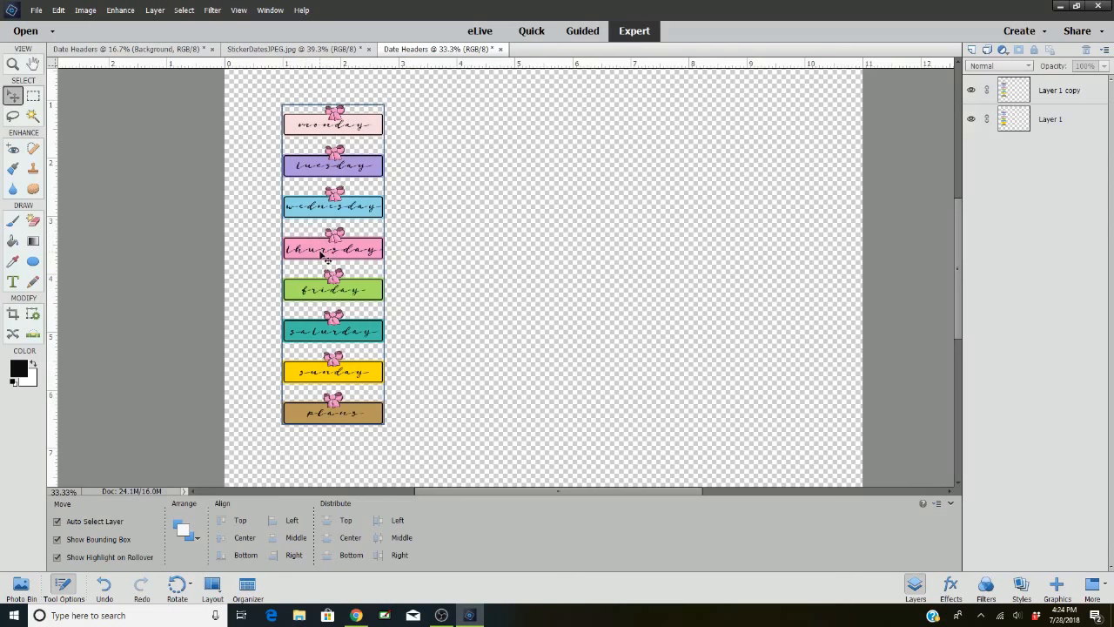
pyautogui.click(312, 209)
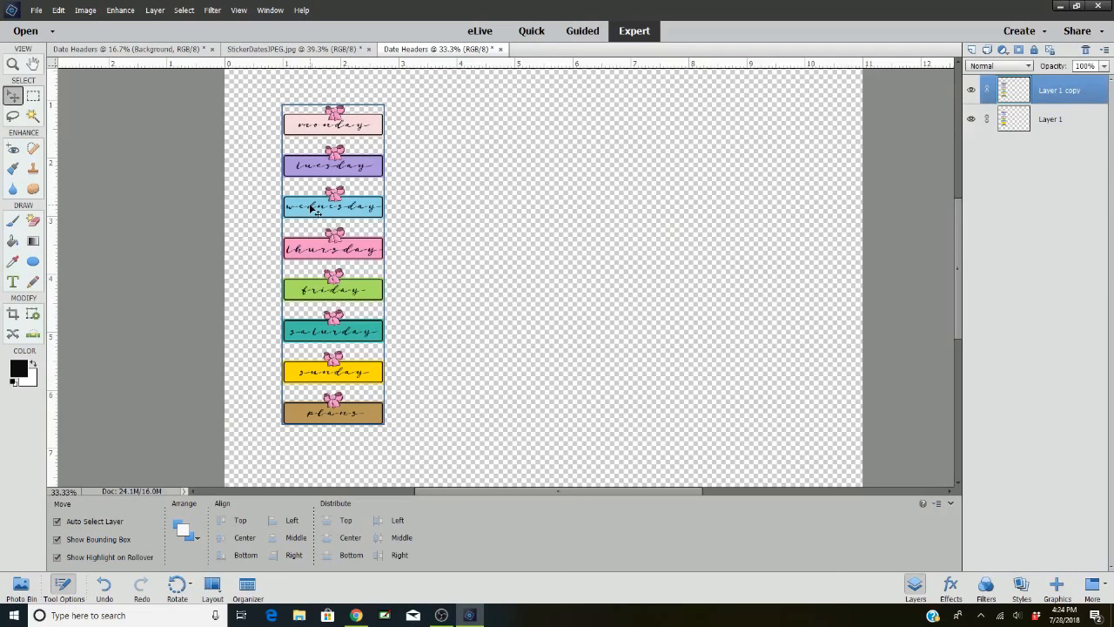
pyautogui.moveTo(311, 209); pyautogui.dragTo(441, 210)
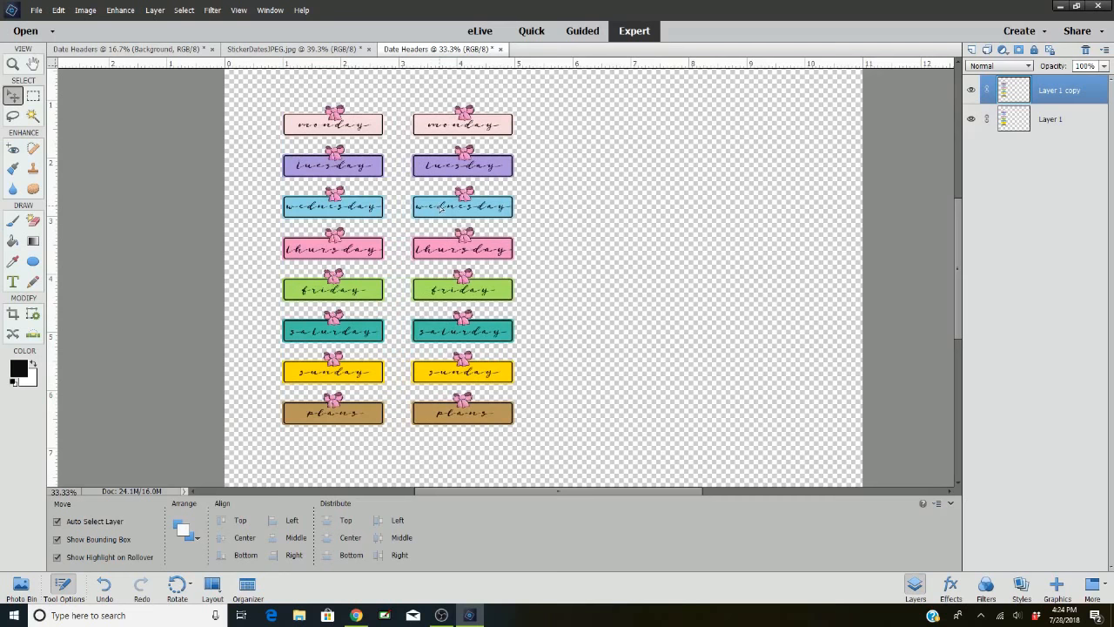
pyautogui.click(613, 274)
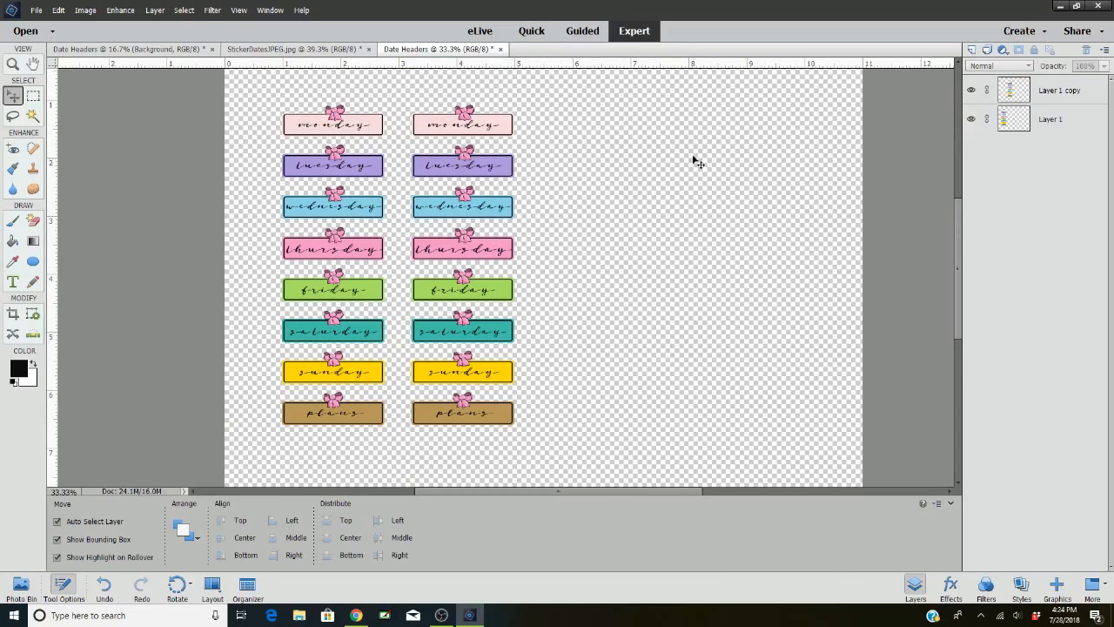
# - Duplicate the second header column and place the copy about 2.3 inches further right as a third column
pyautogui.rightClick(1052, 93)
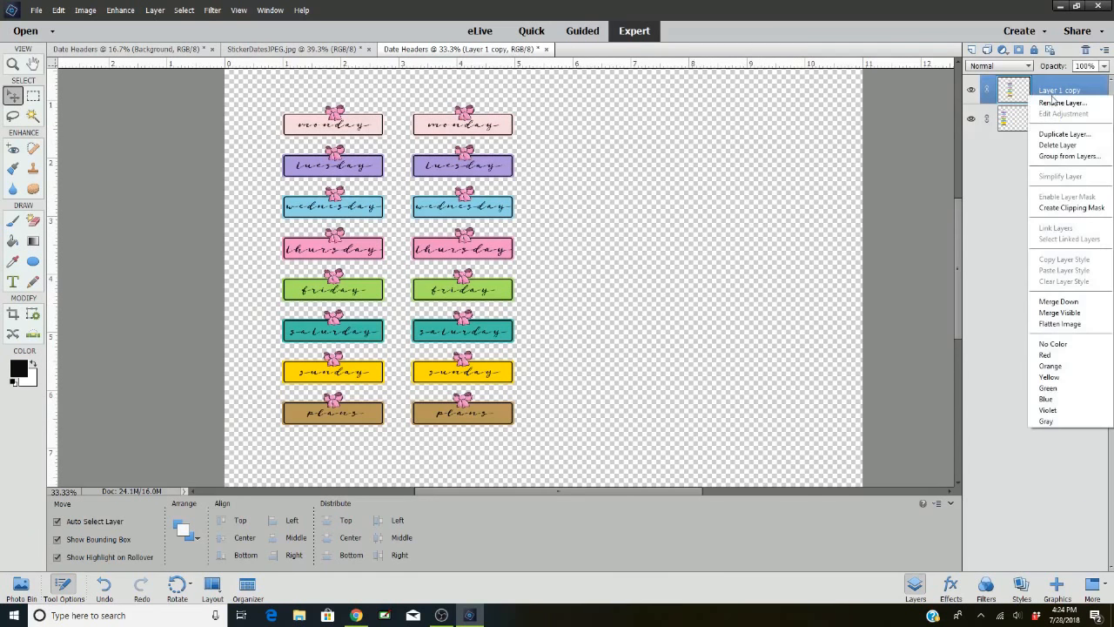
pyautogui.click(1066, 135)
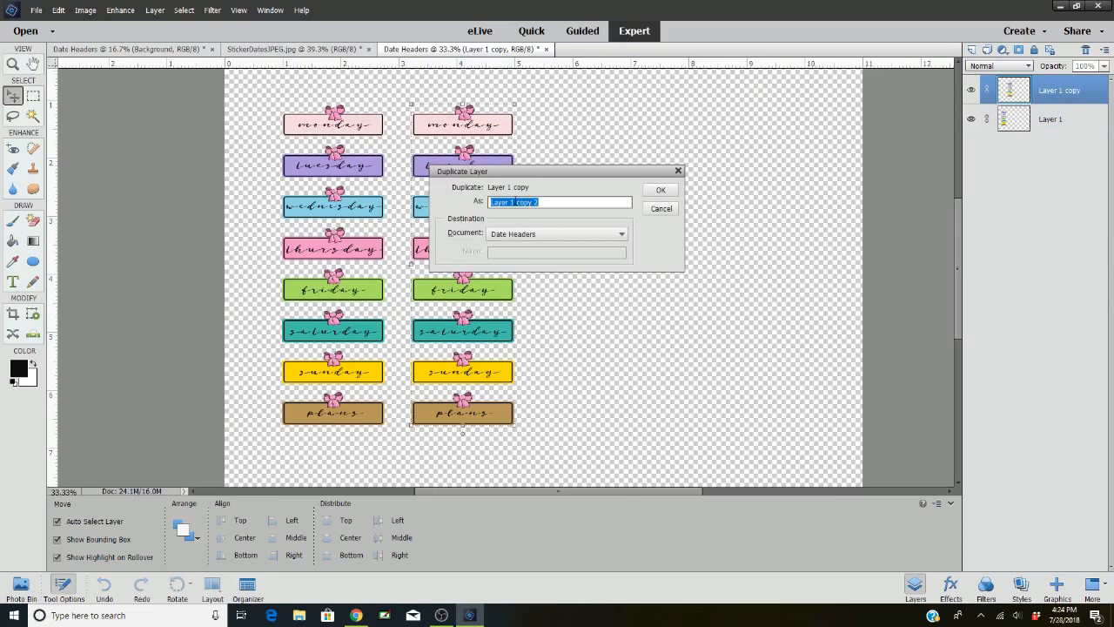
pyautogui.click(661, 191)
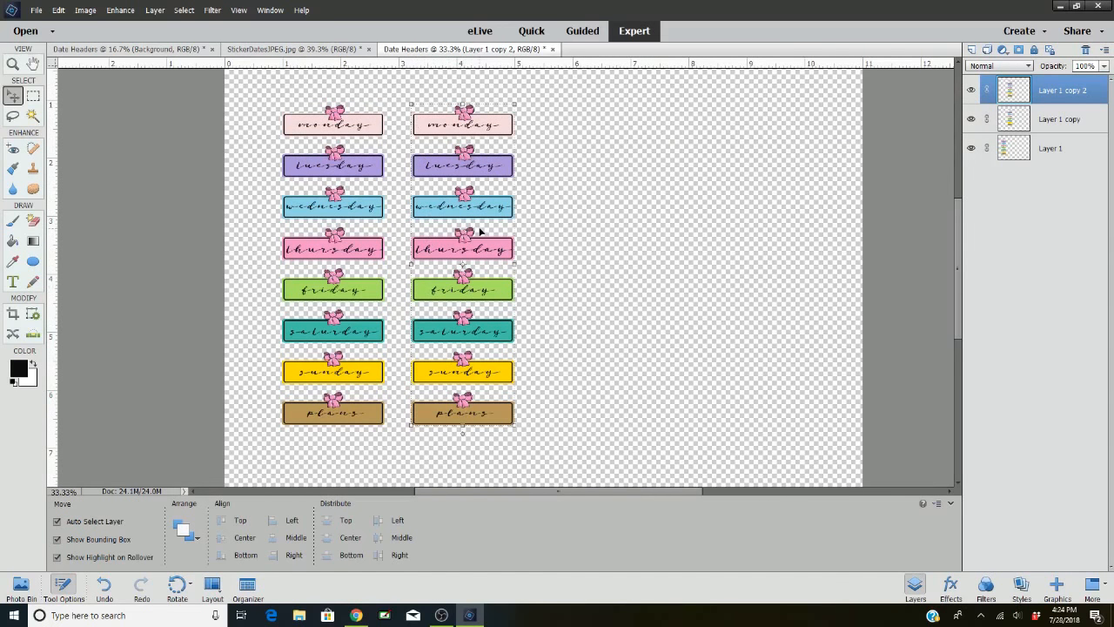
pyautogui.click(901, 213)
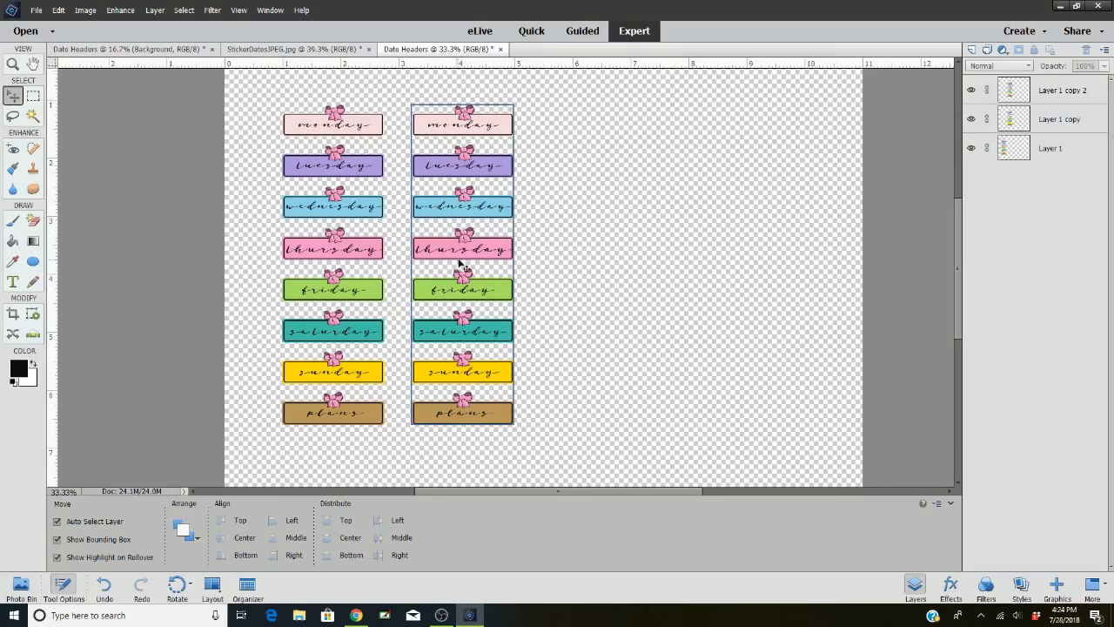
pyautogui.moveTo(461, 250); pyautogui.dragTo(596, 256)
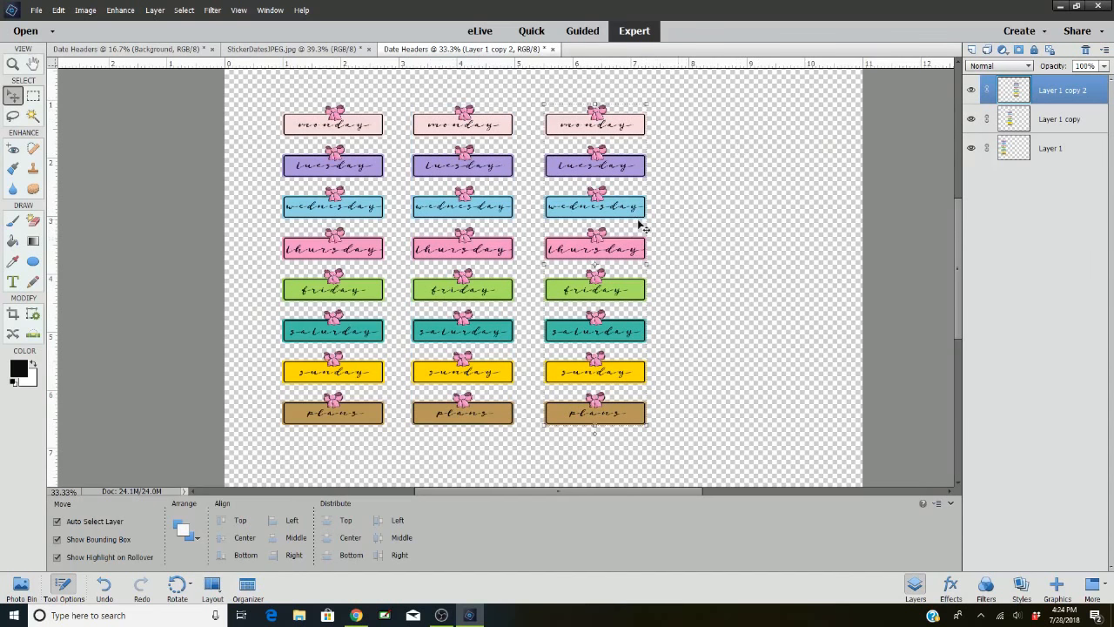
# - Duplicate the third header column, place the copy about 2.4 inches further right as a fourth column, and deselect it
pyautogui.rightClick(1055, 93)
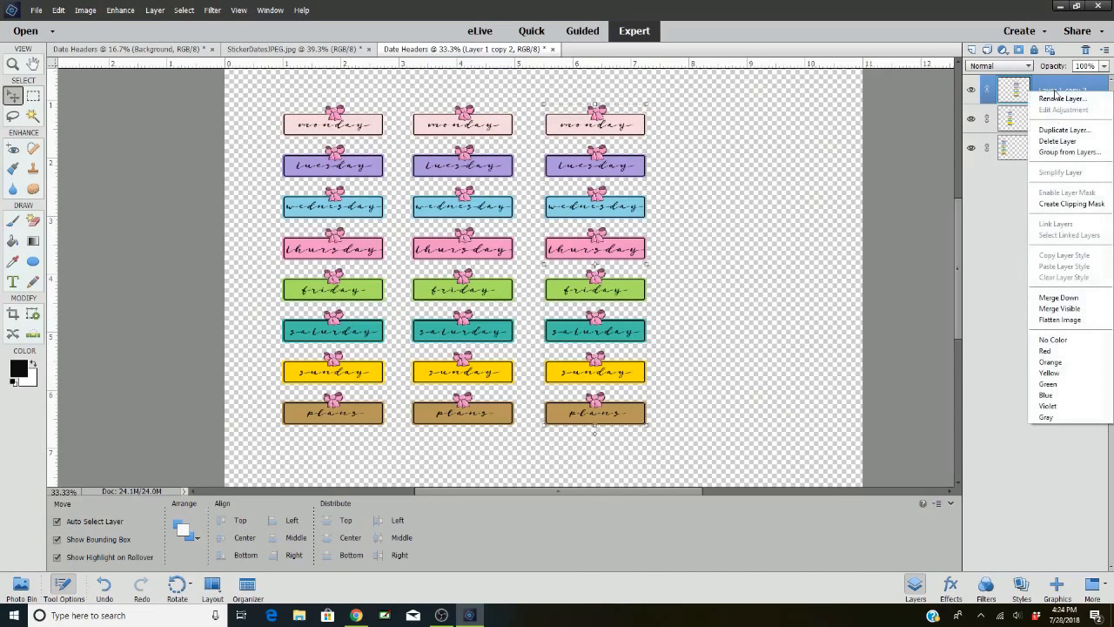
pyautogui.click(1053, 131)
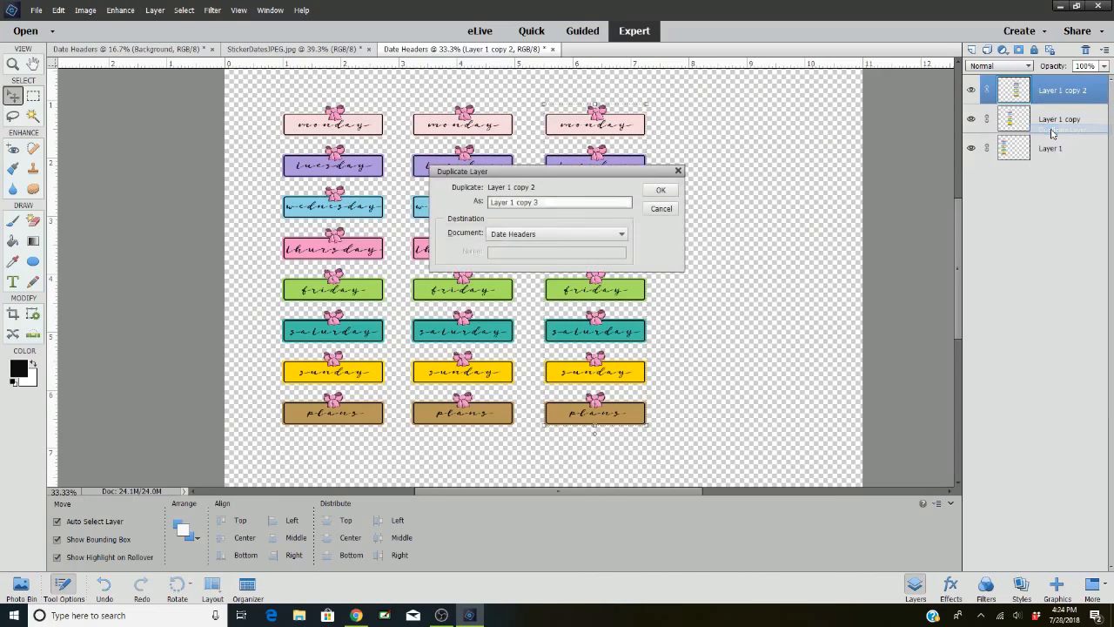
pyautogui.click(663, 191)
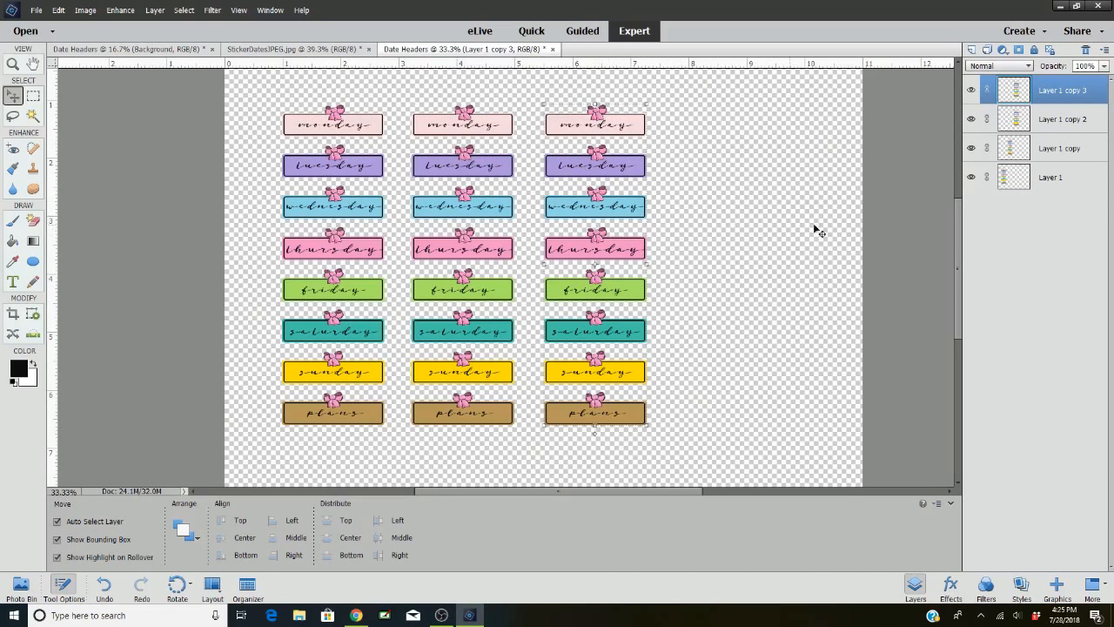
pyautogui.click(888, 227)
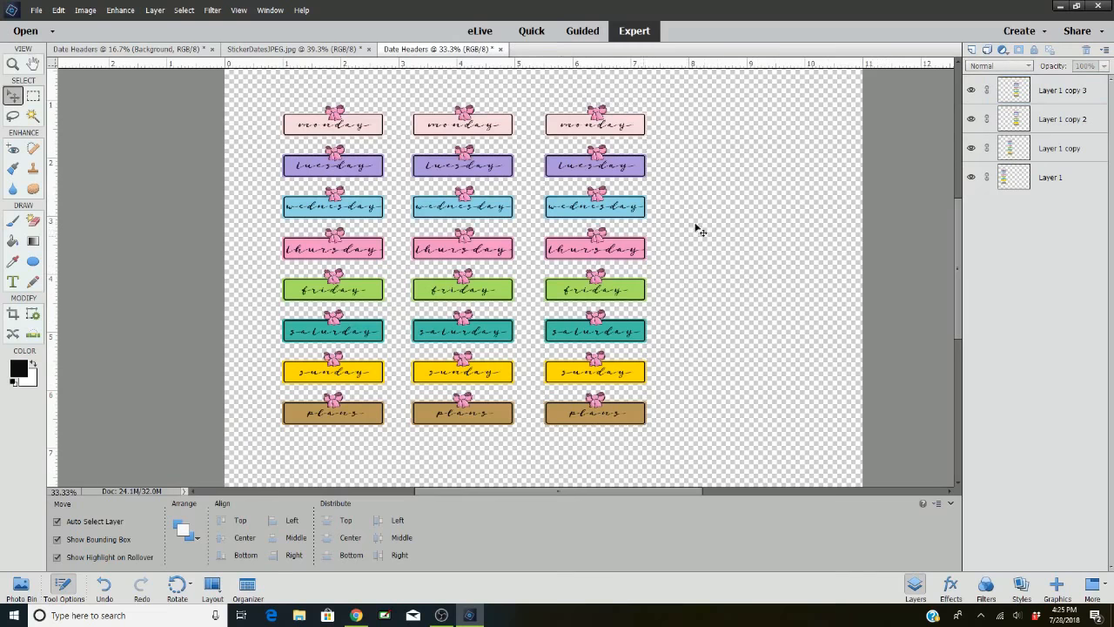
pyautogui.moveTo(599, 253); pyautogui.dragTo(735, 255)
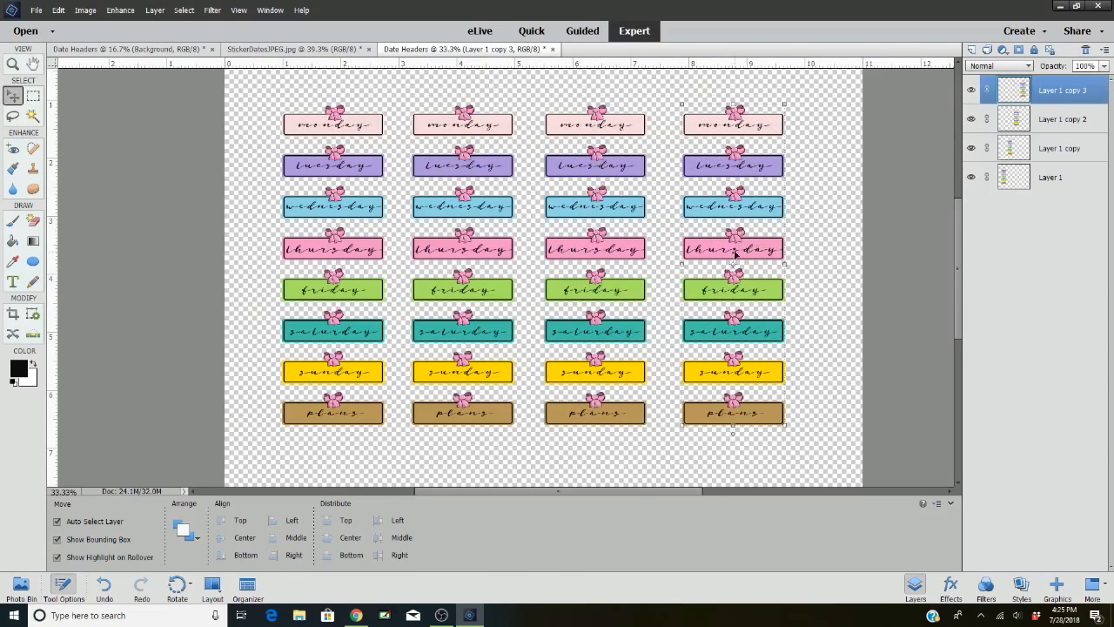
pyautogui.click(901, 250)
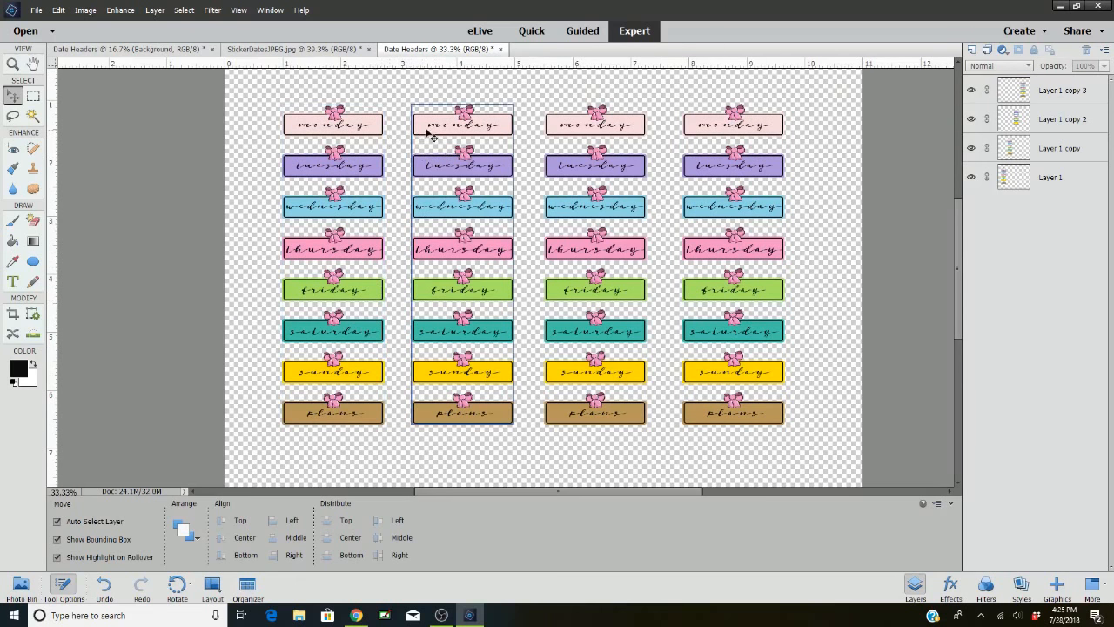
# - Review the save settings for Date Headers as a Photoshop PDF, and leave them without saving
pyautogui.click(38, 10)
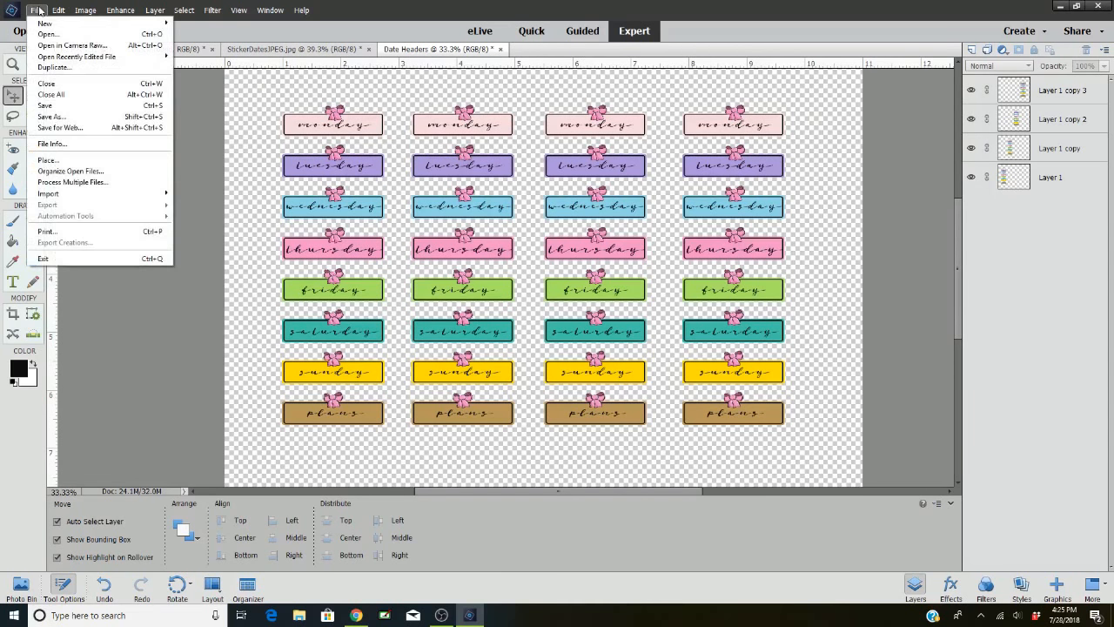
pyautogui.click(50, 106)
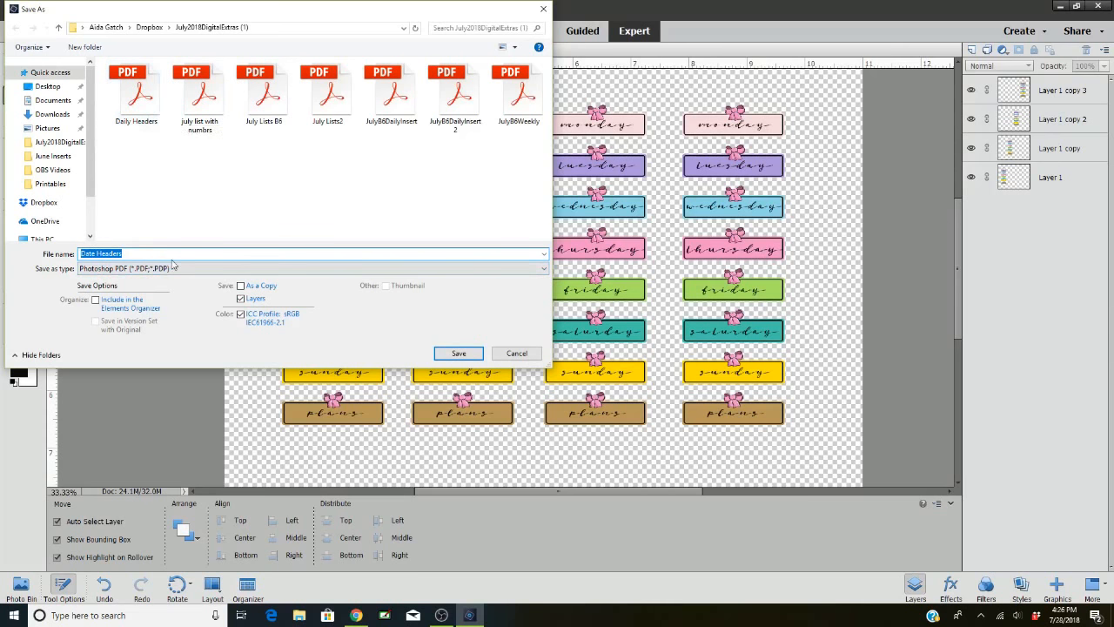
pyautogui.click(516, 353)
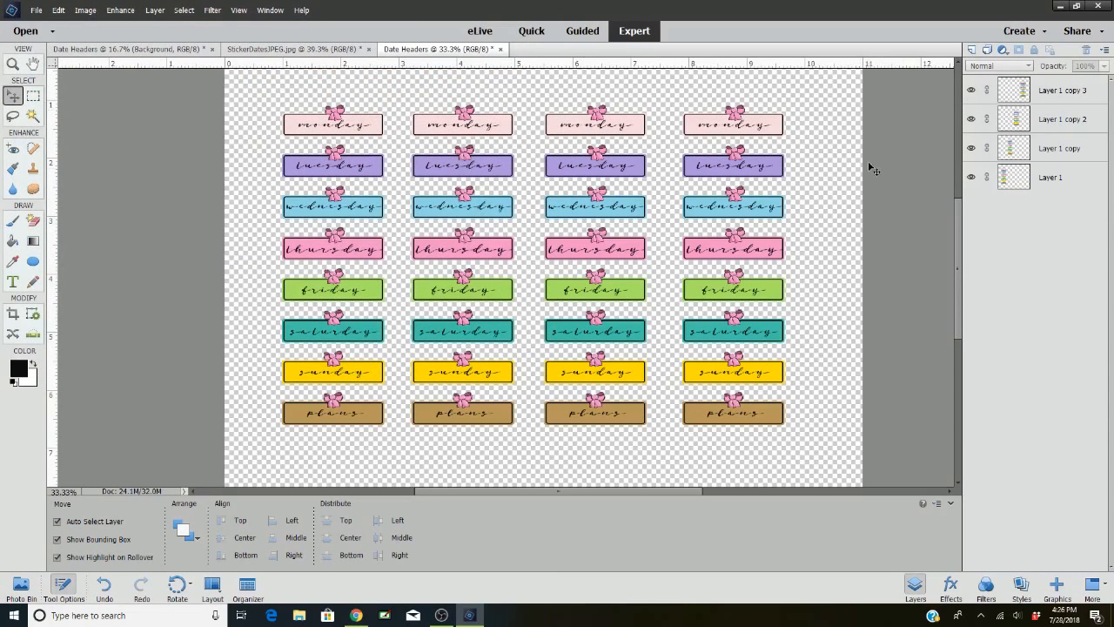
# - Switch to File Explorer and open the Daily Headers PDF from the recent files in Adobe Acrobat Reader
pyautogui.click(1059, 6)
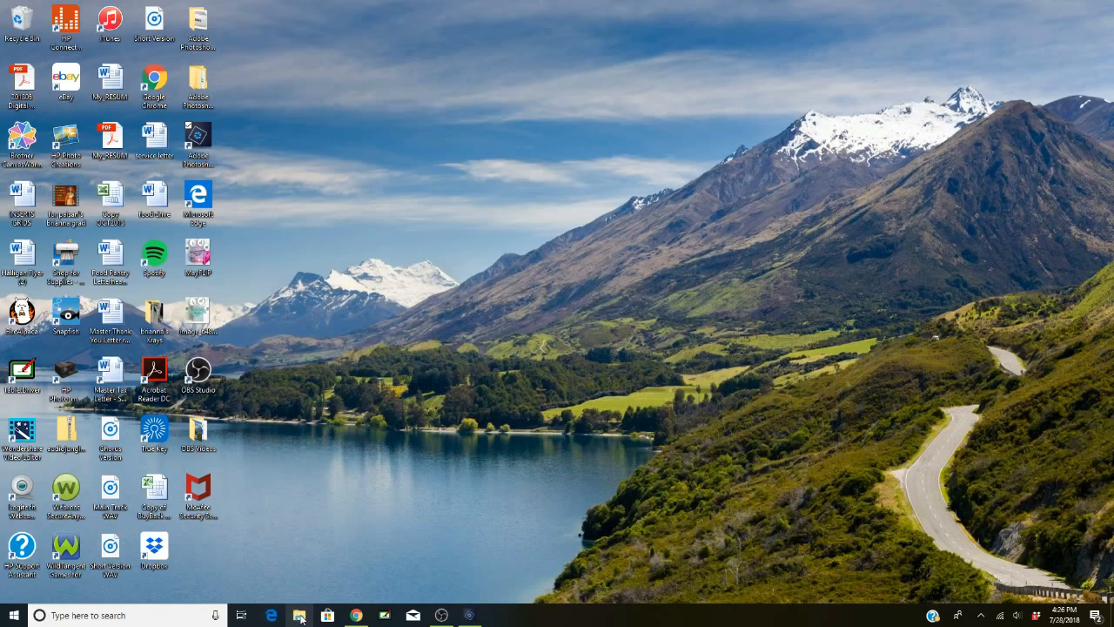
pyautogui.click(300, 617)
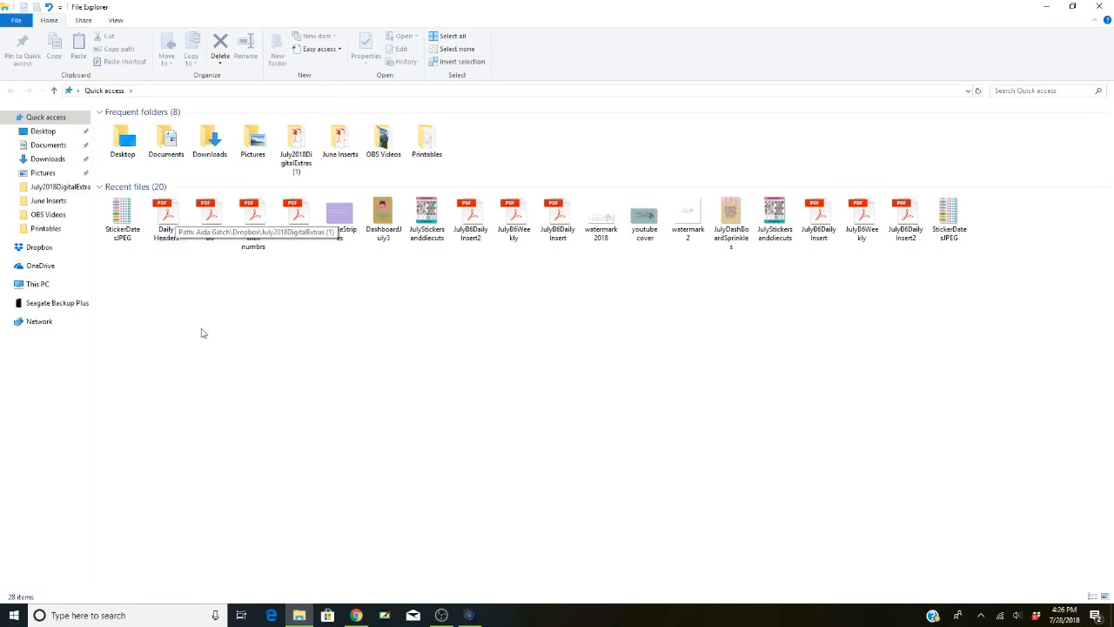
pyautogui.click(170, 217)
pyautogui.press('Delete')
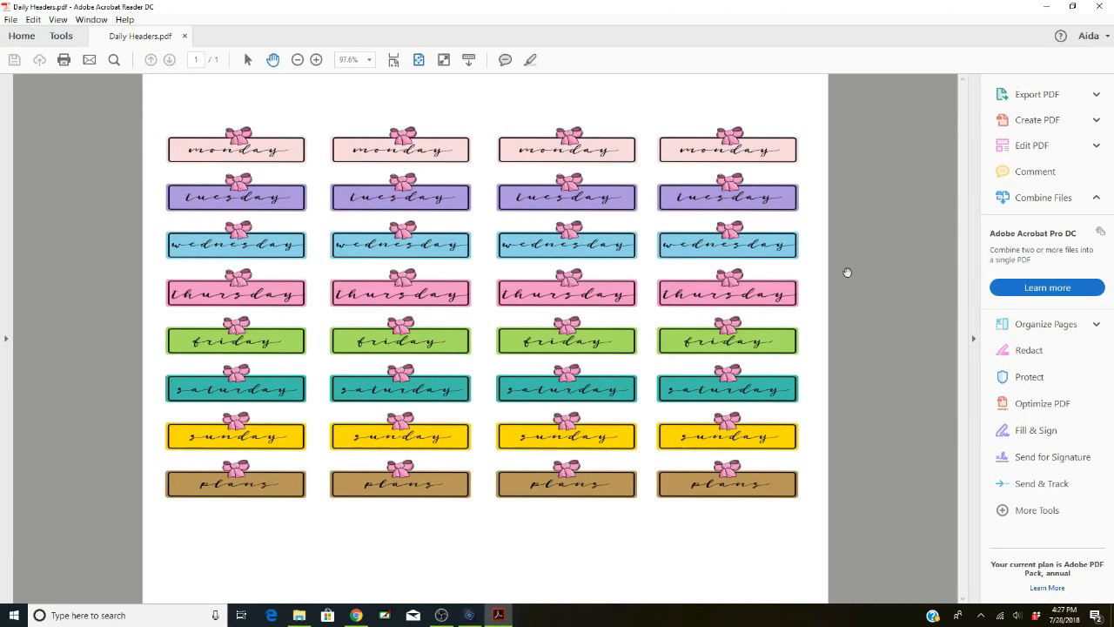
# - Check the print settings for the Daily Headers PDF, including the actual-size scaling, and cancel printing
pyautogui.click(63, 60)
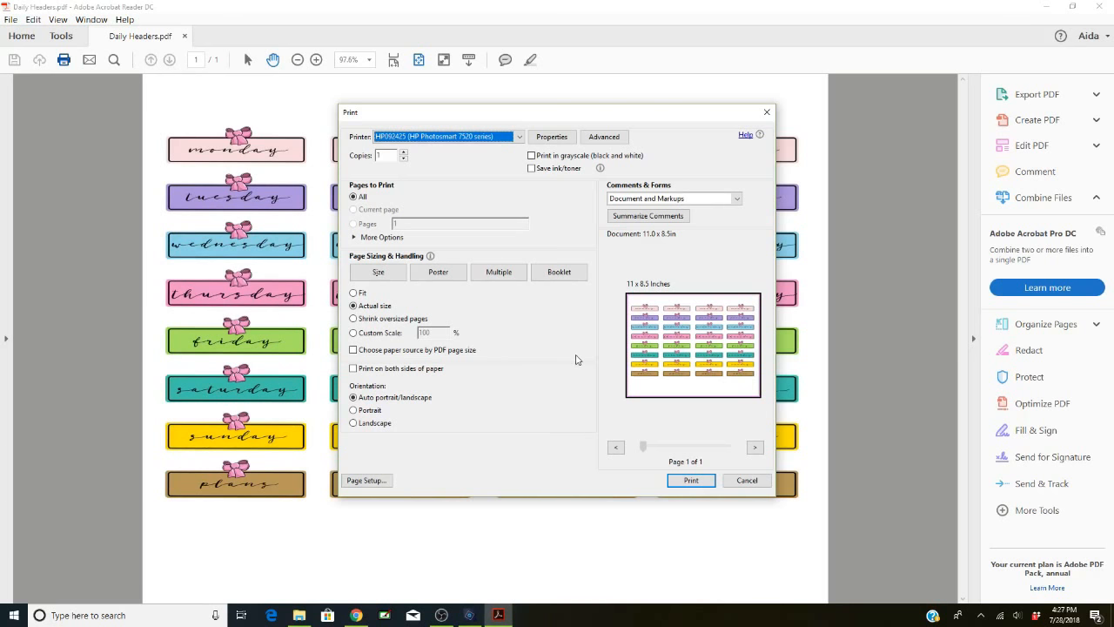
pyautogui.click(747, 480)
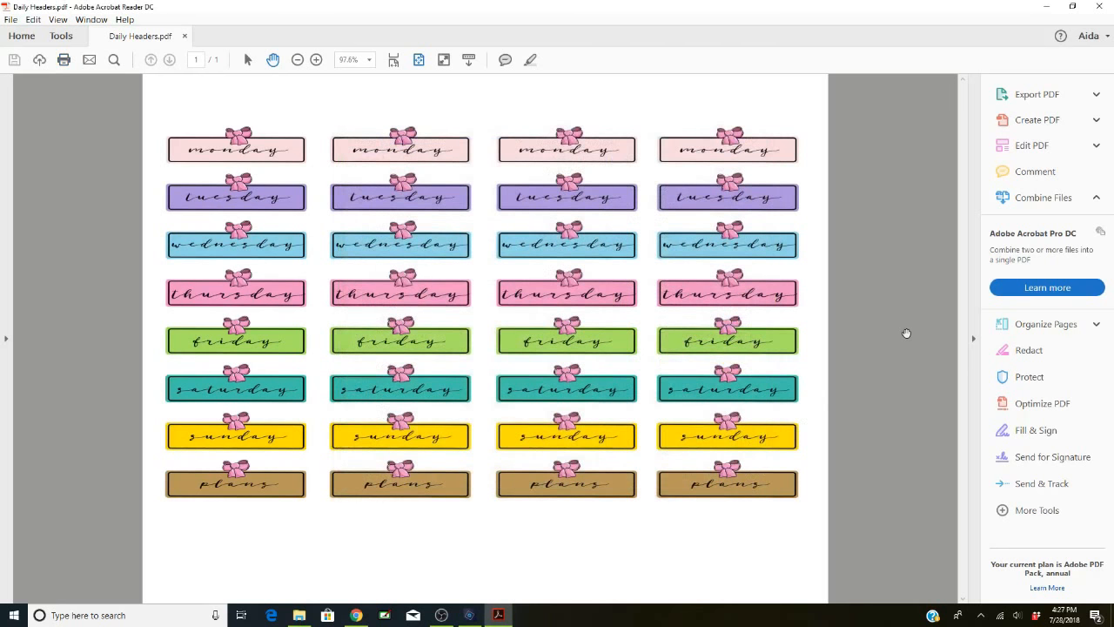